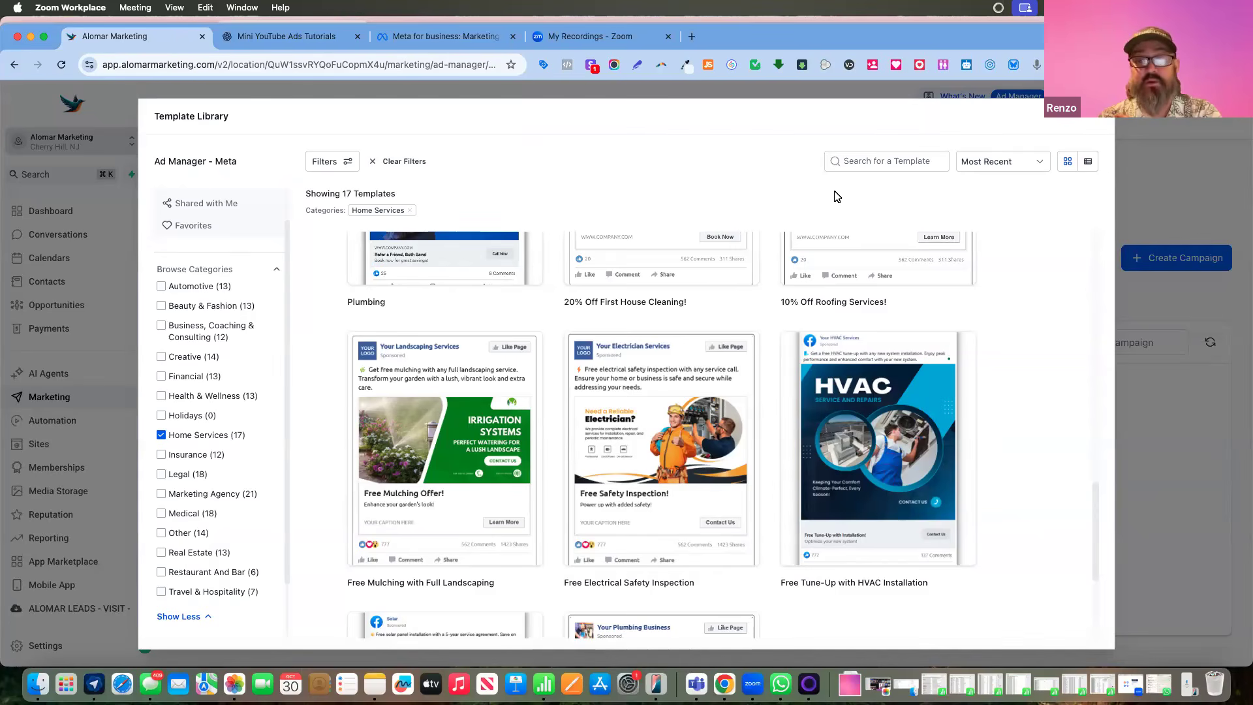
# Look through the landscaping, electrical and HVAC ad templates in the Home Services category
pyautogui.click(717, 362)
pyautogui.moveTo(456, 403)
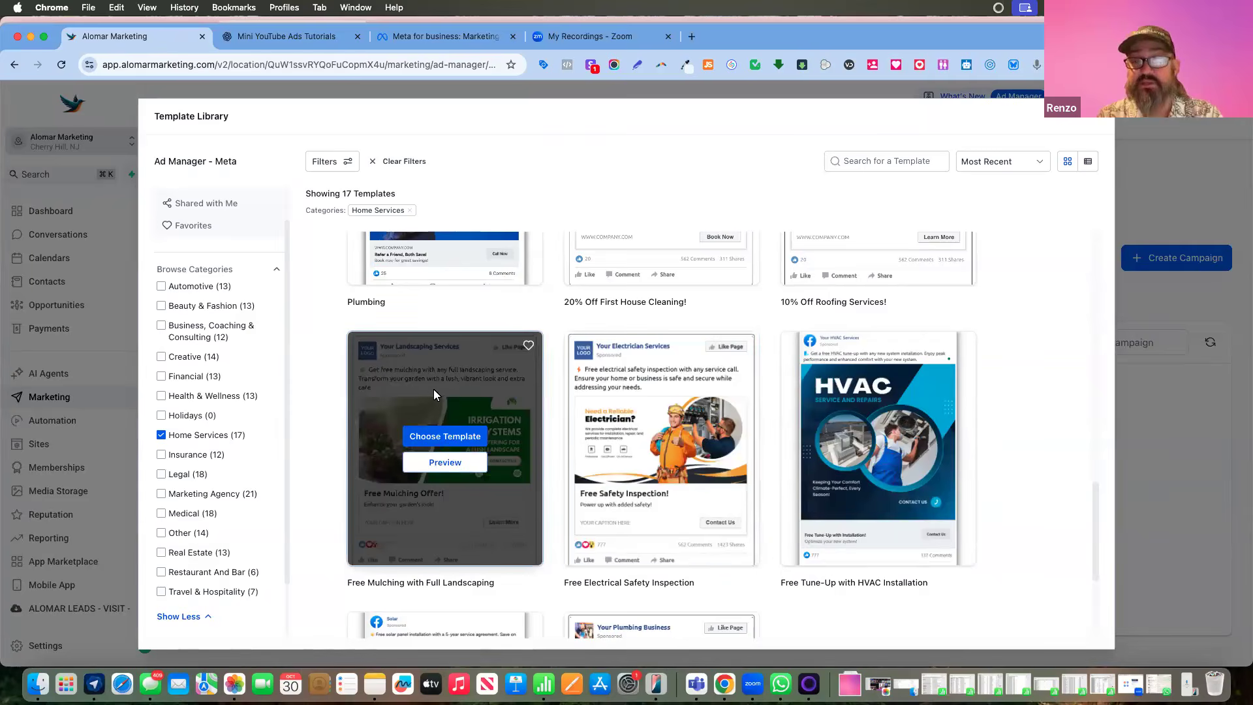
pyautogui.scroll(-1, 433, 389)
pyautogui.moveTo(912, 392)
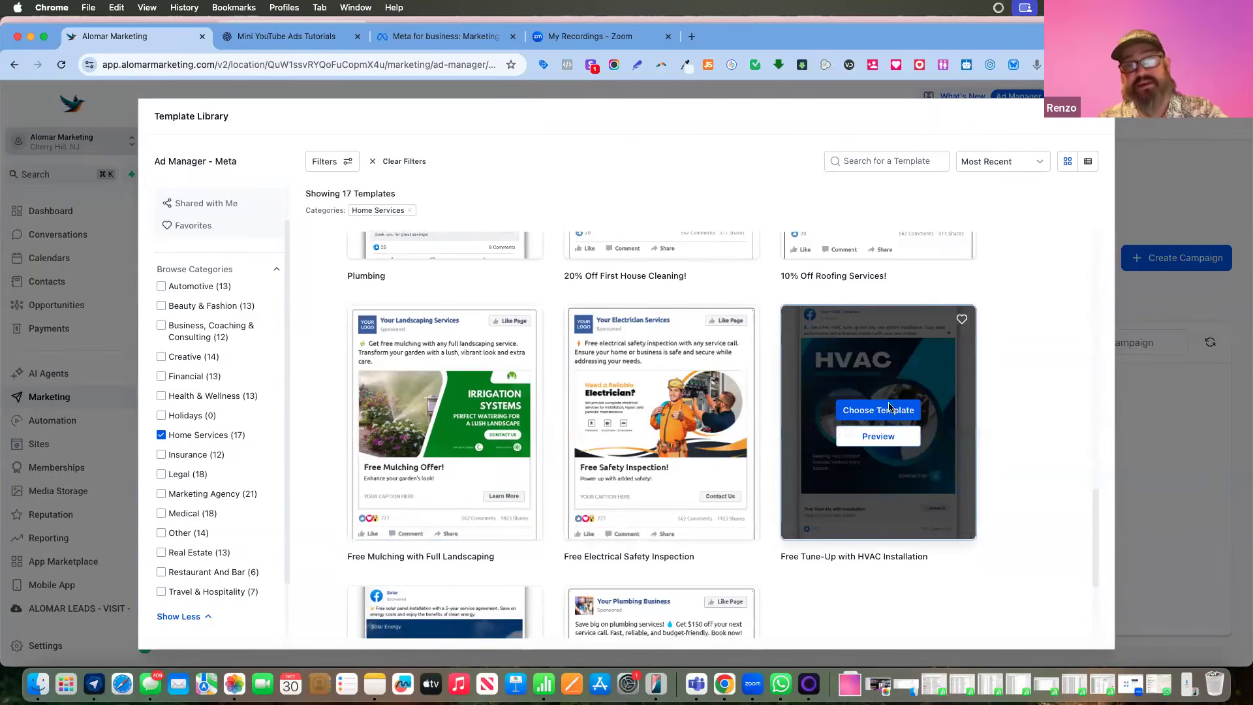
# Replace the Home Services filter with the Medical category and browse its ad templates
pyautogui.click(160, 435)
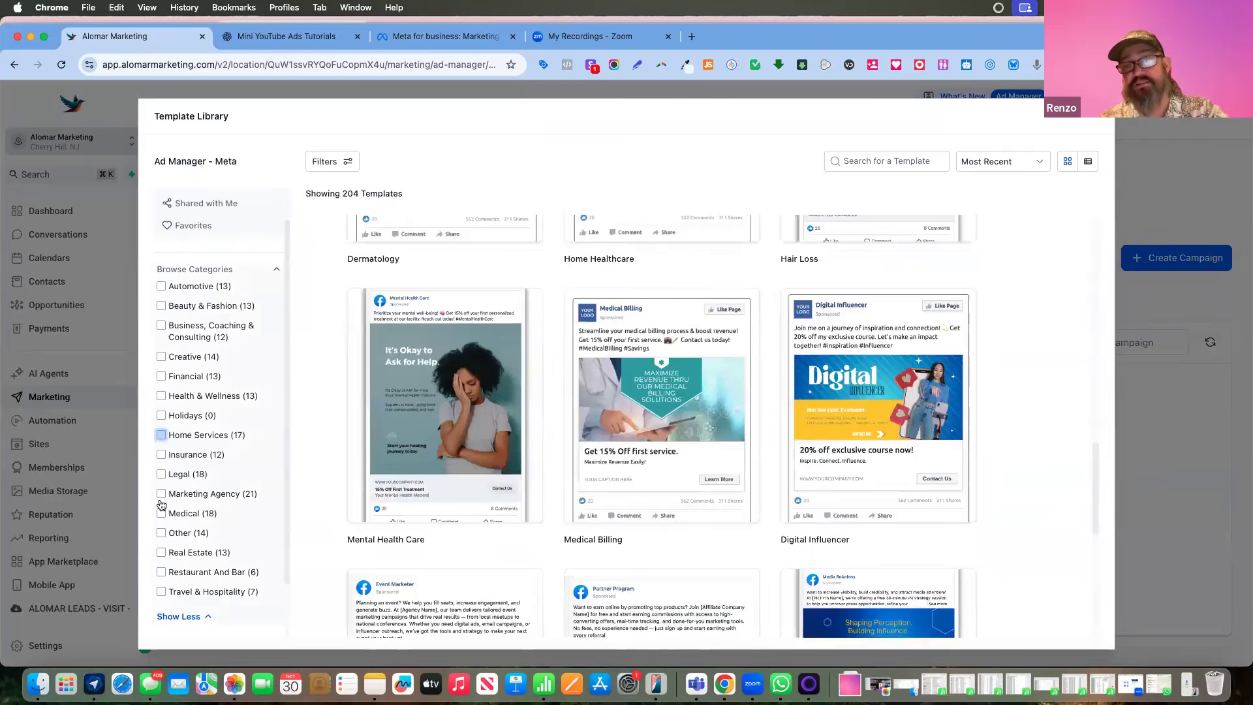
pyautogui.click(161, 494)
pyautogui.click(161, 514)
pyautogui.click(161, 494)
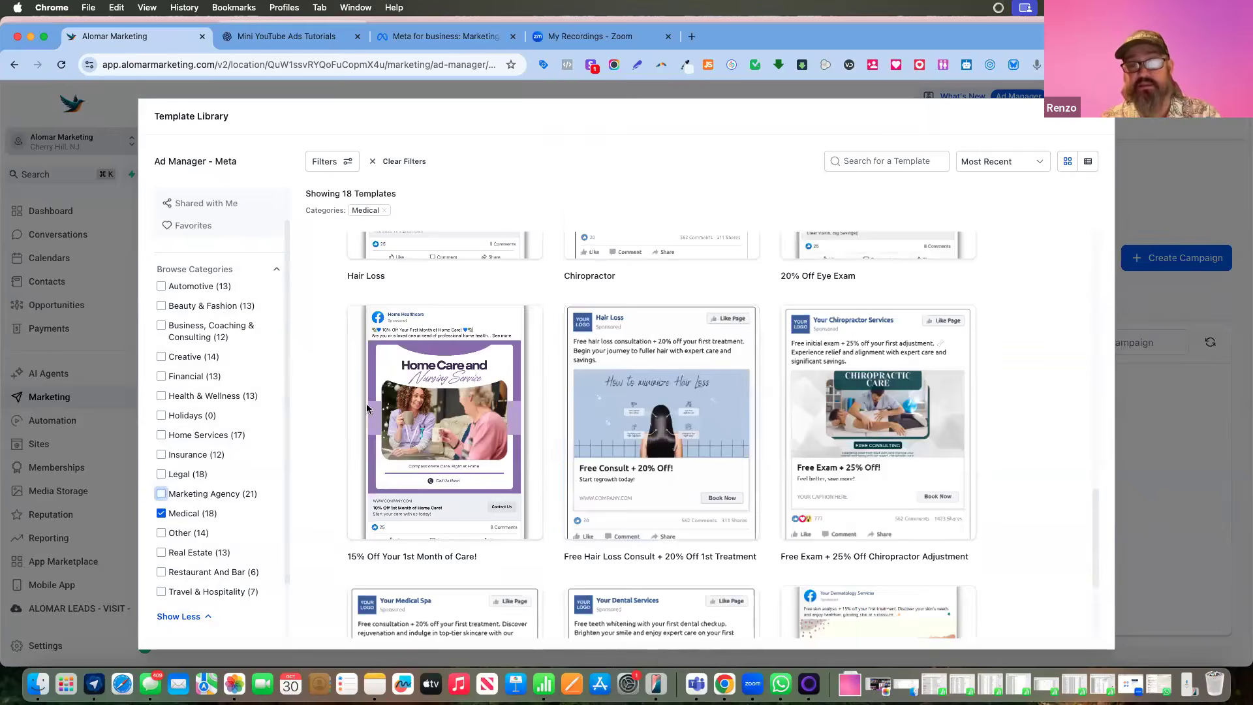
pyautogui.click(162, 514)
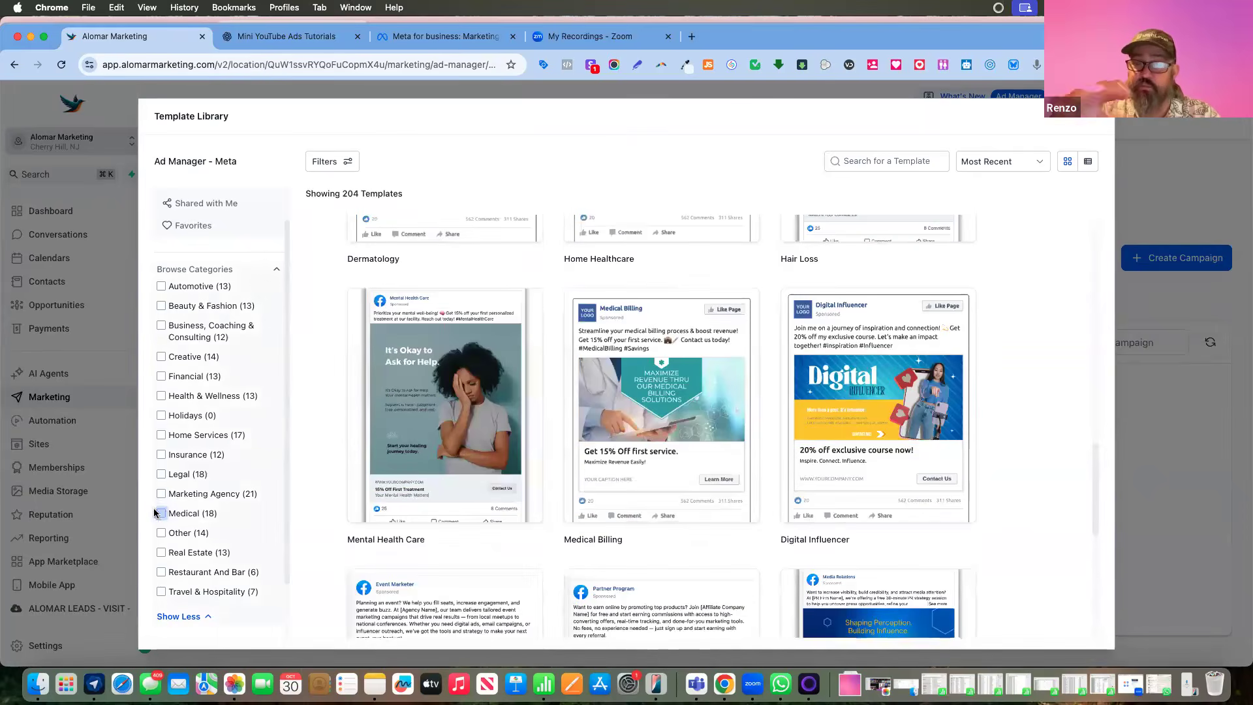
pyautogui.click(161, 494)
pyautogui.click(162, 513)
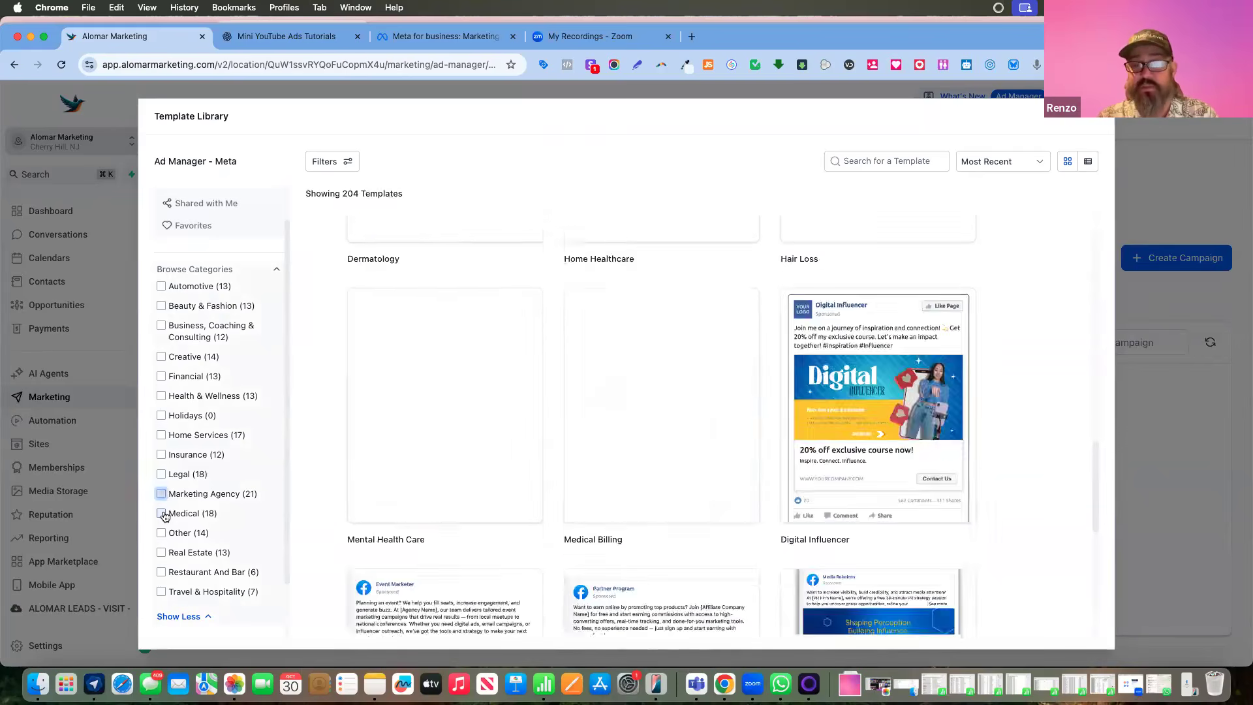
pyautogui.scroll(-3, 671, 434)
pyautogui.scroll(4, 479, 473)
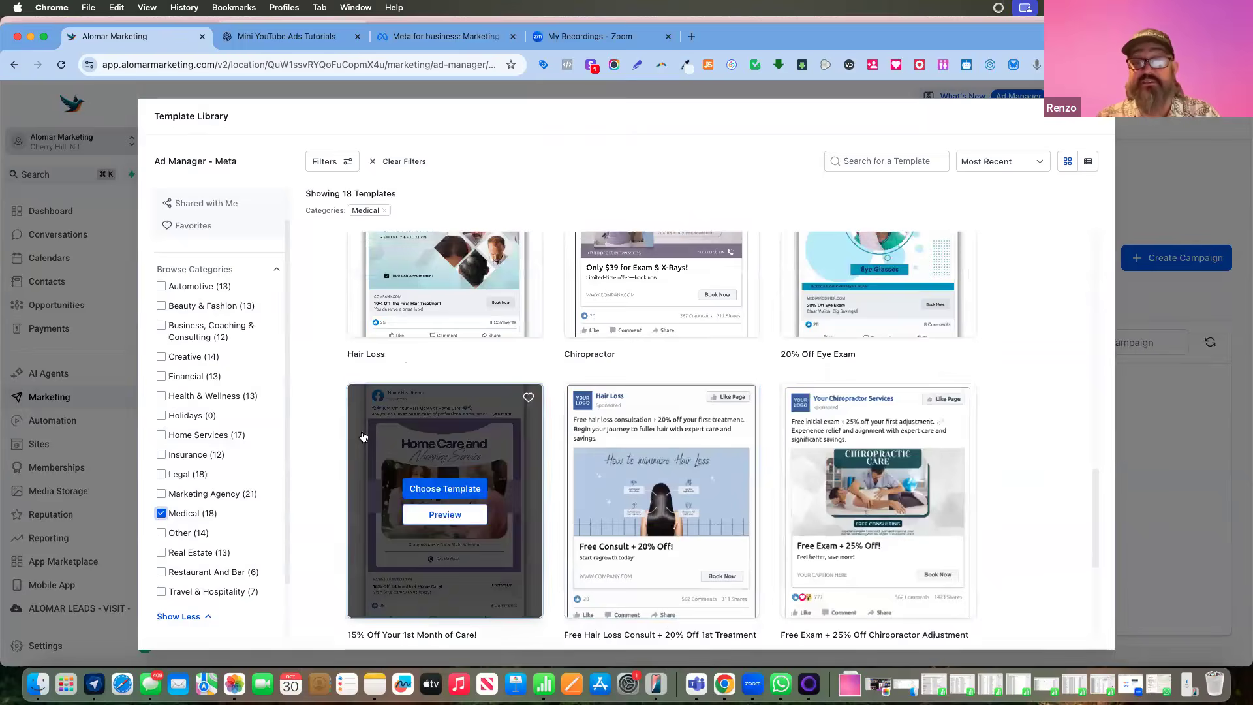
# Filter the template library by Home Services instead of Medical and choose the Free Tune-Up with HVAC Installation template
pyautogui.click(161, 514)
pyautogui.click(161, 434)
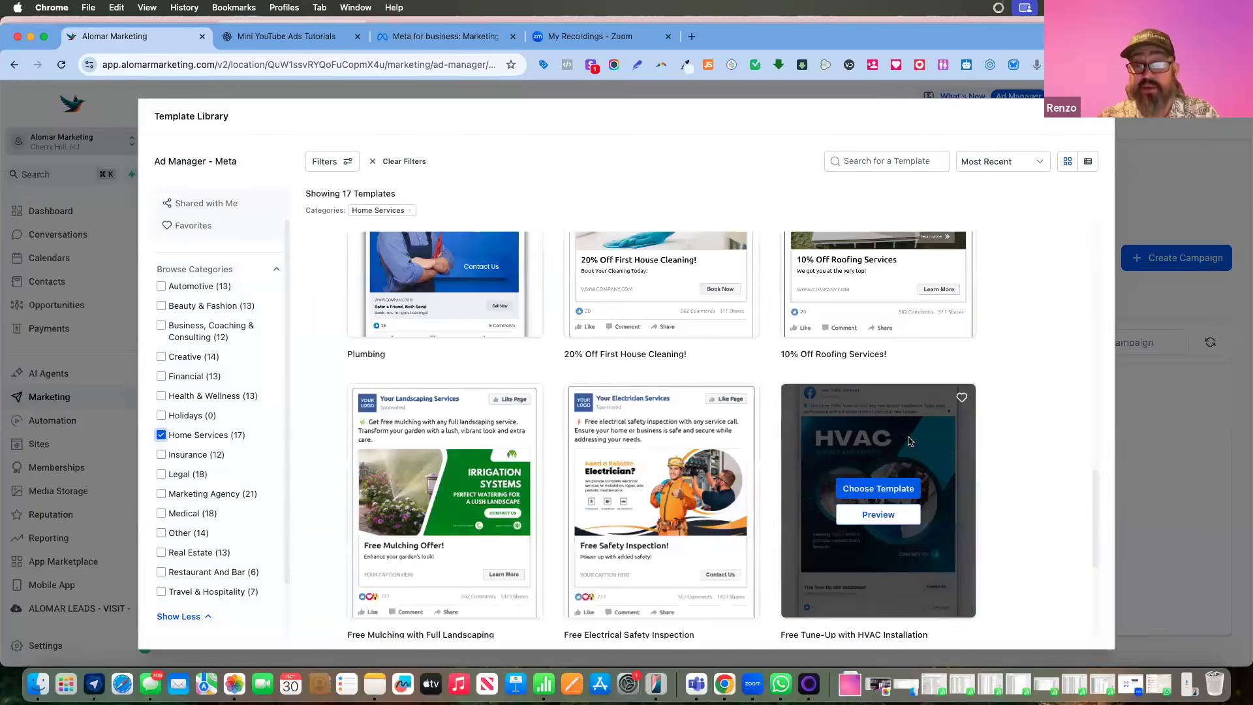
pyautogui.scroll(-1, 900, 450)
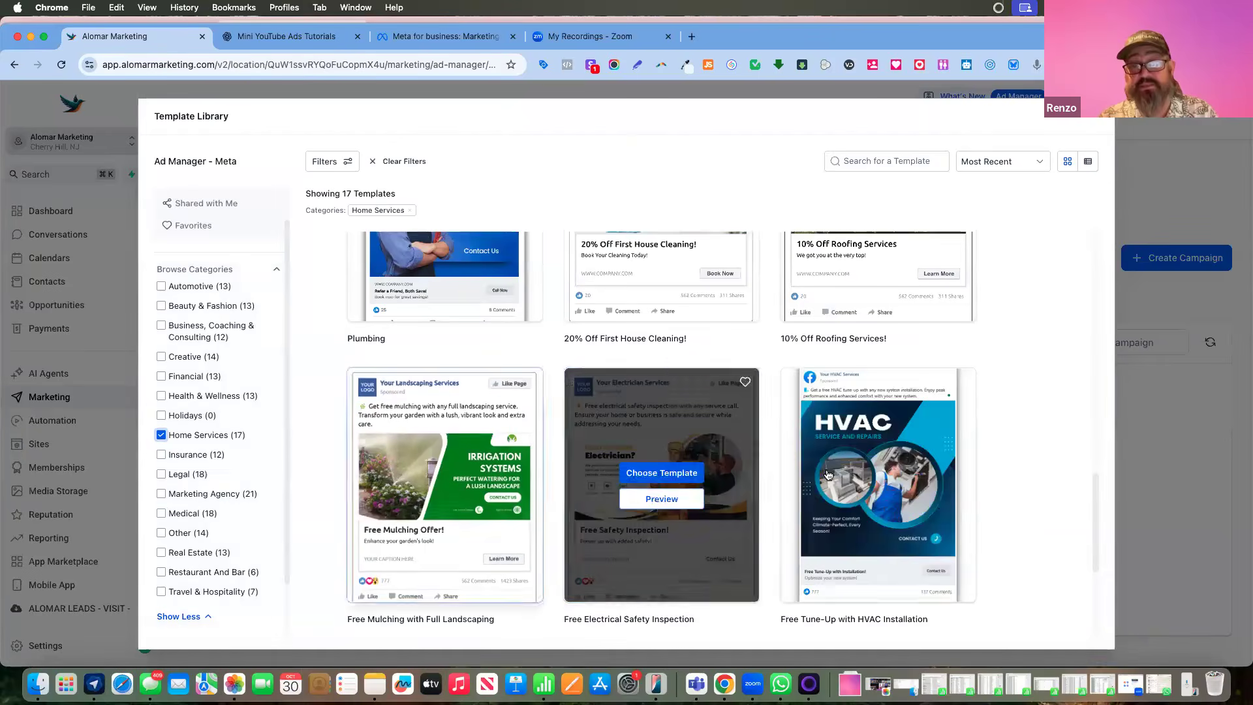
pyautogui.scroll(-1, 841, 473)
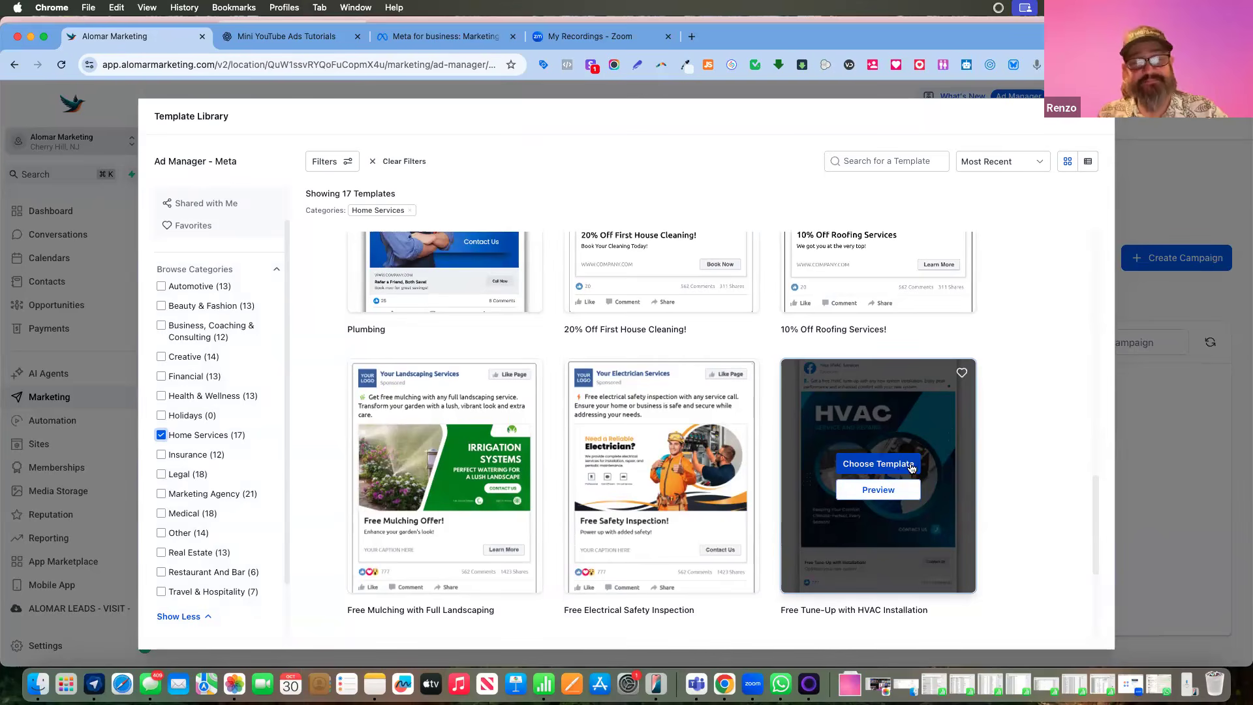
pyautogui.click(912, 467)
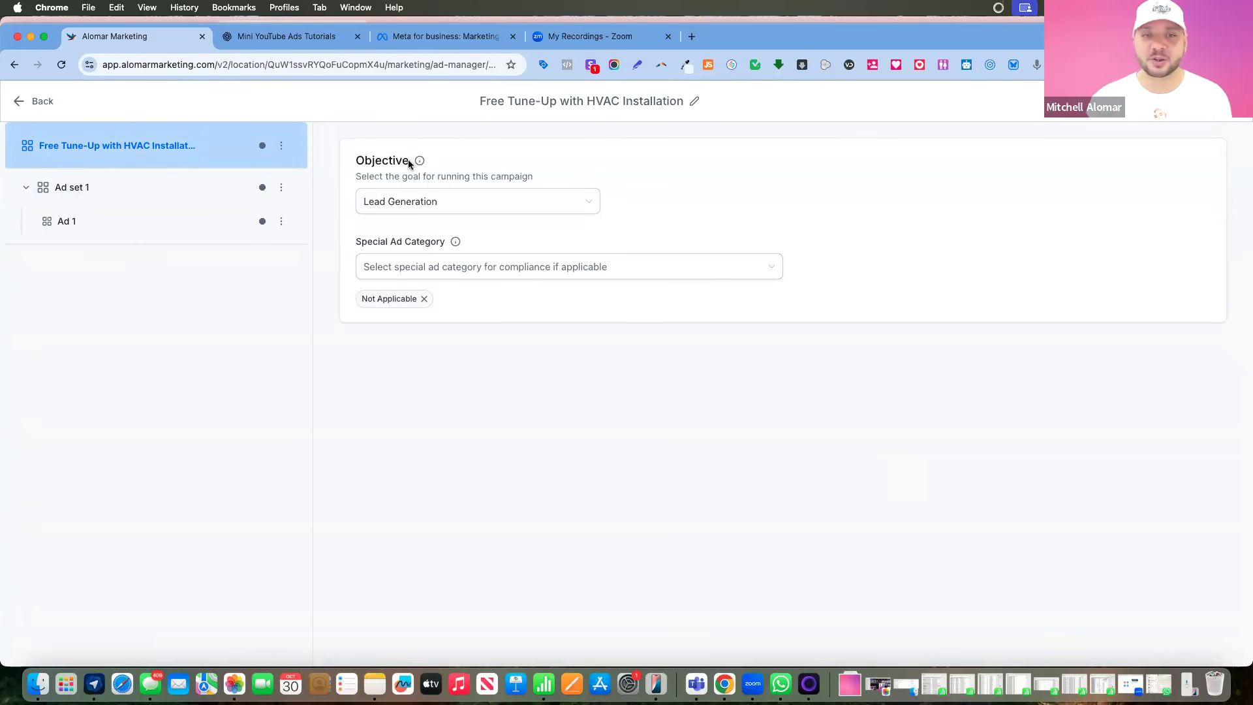
# Look over the campaign's Objective section and the settings of Ad set 1
pyautogui.moveTo(409, 163); pyautogui.dragTo(351, 163)
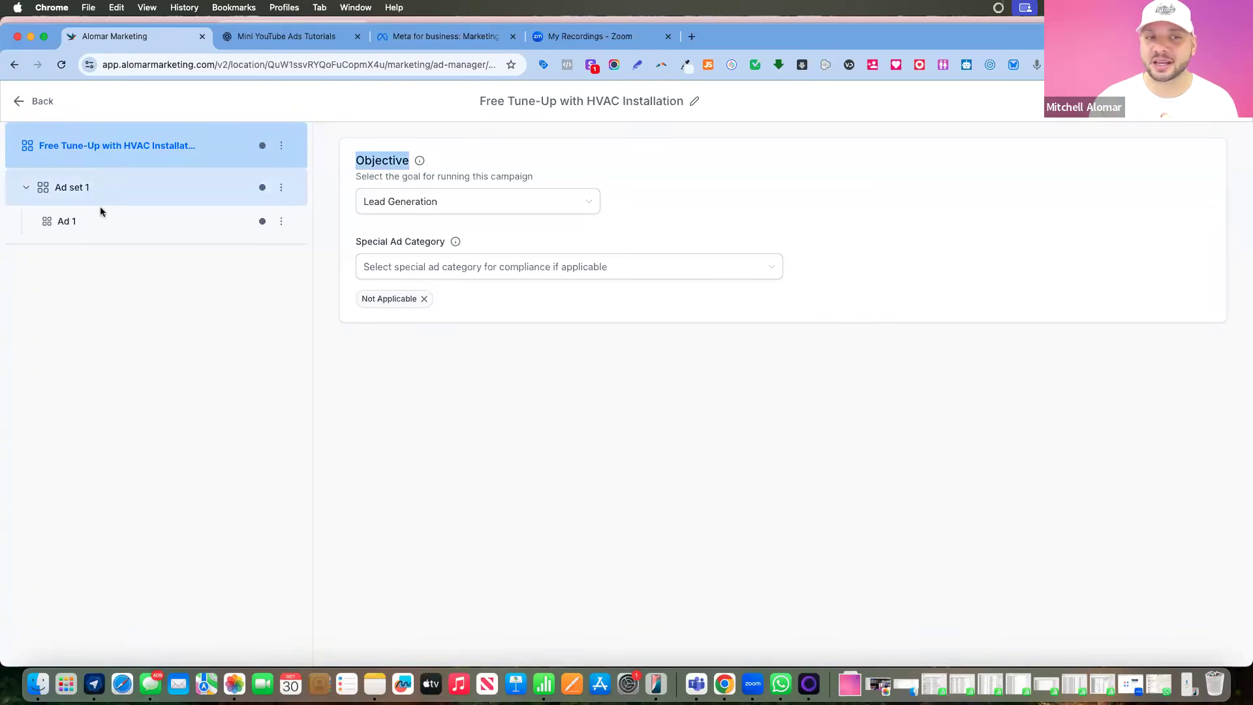
pyautogui.click(457, 157)
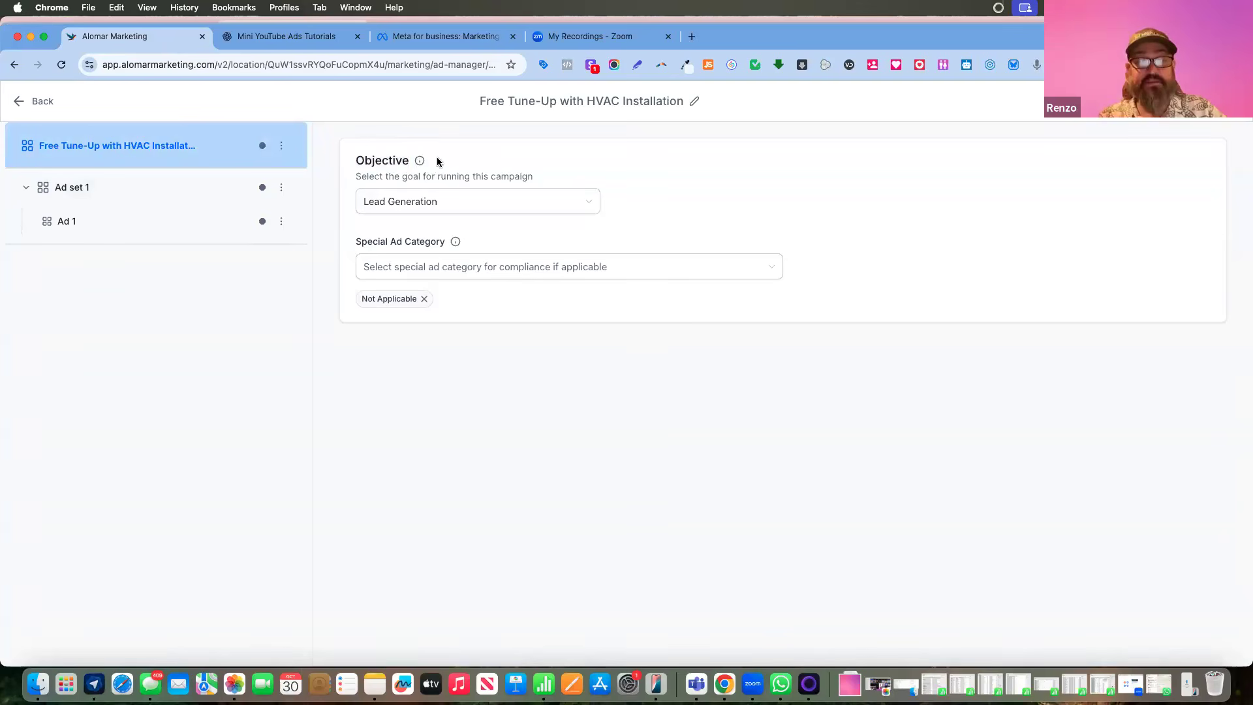
pyautogui.moveTo(420, 160)
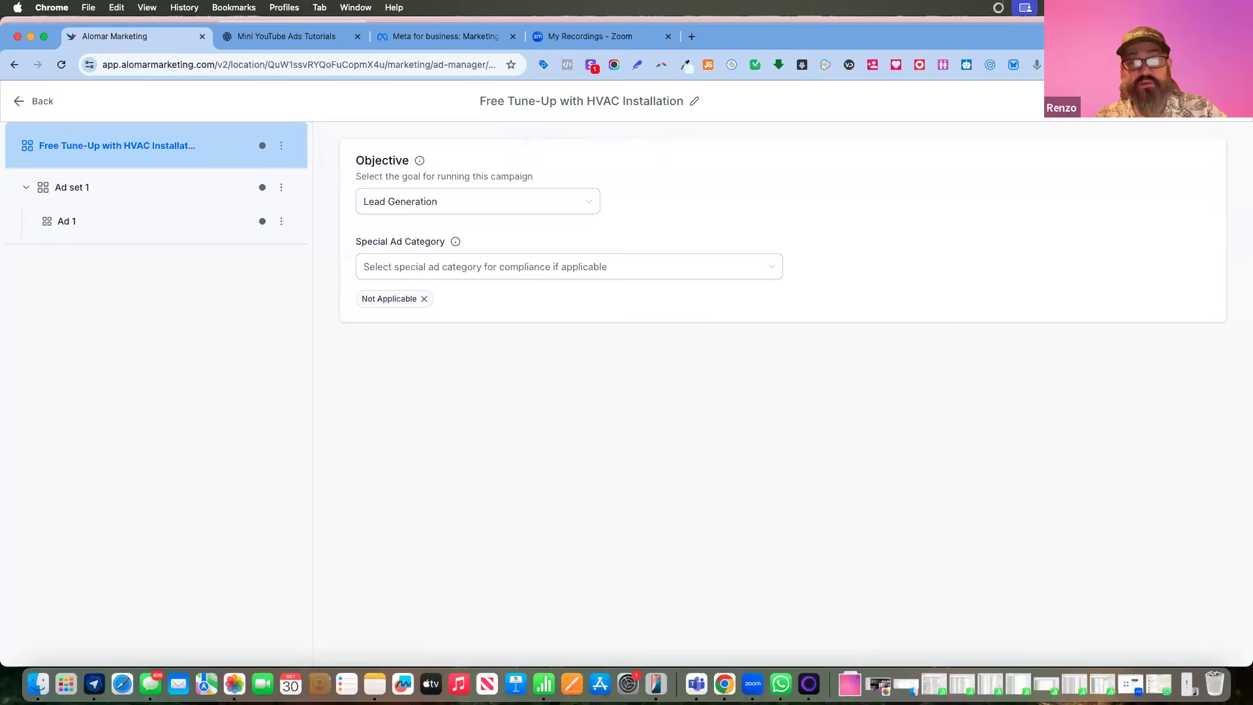
pyautogui.click(189, 185)
pyautogui.click(191, 224)
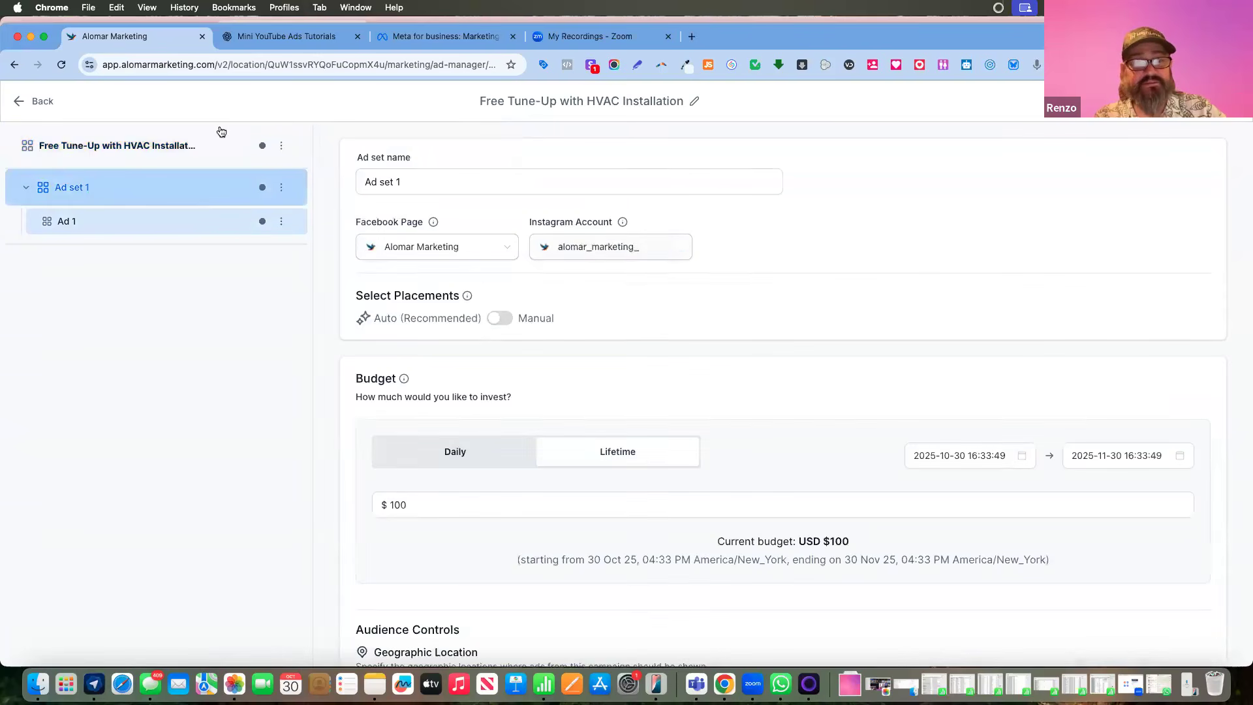
# Examine the available campaign objectives from Lead Generation to Sales without changing the selection
pyautogui.click(404, 204)
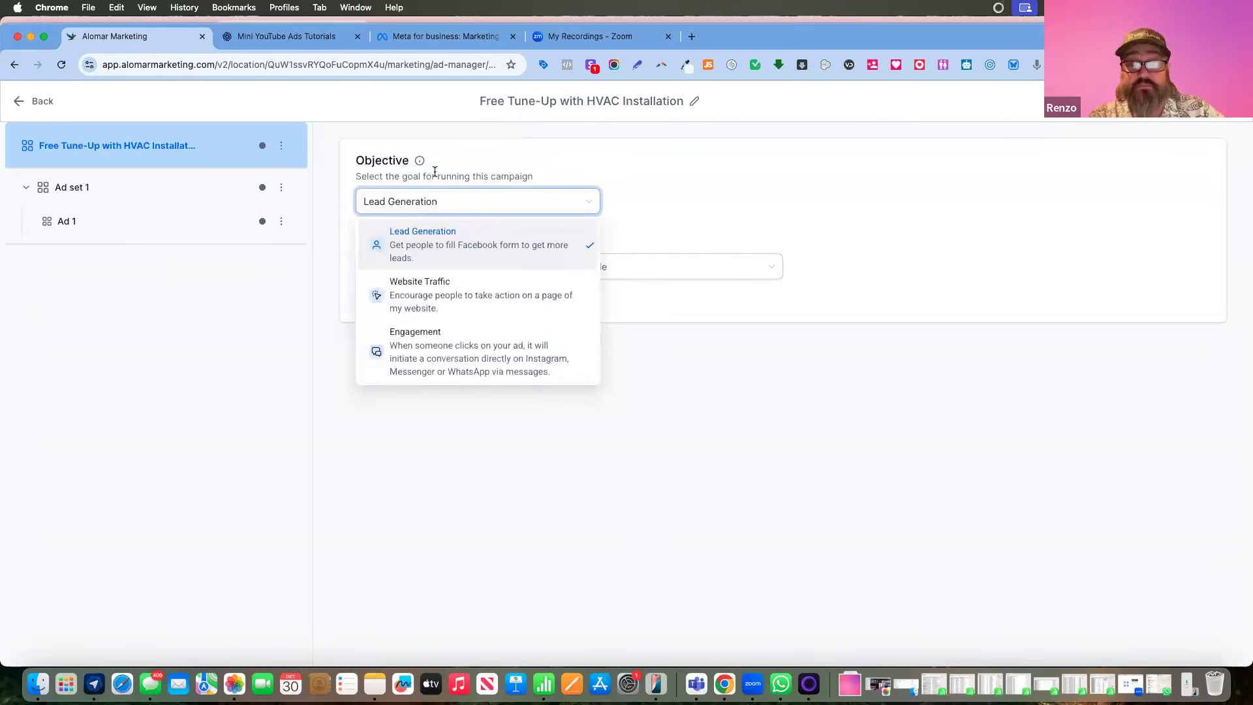
pyautogui.scroll(-2, 461, 319)
pyautogui.scroll(2, 466, 339)
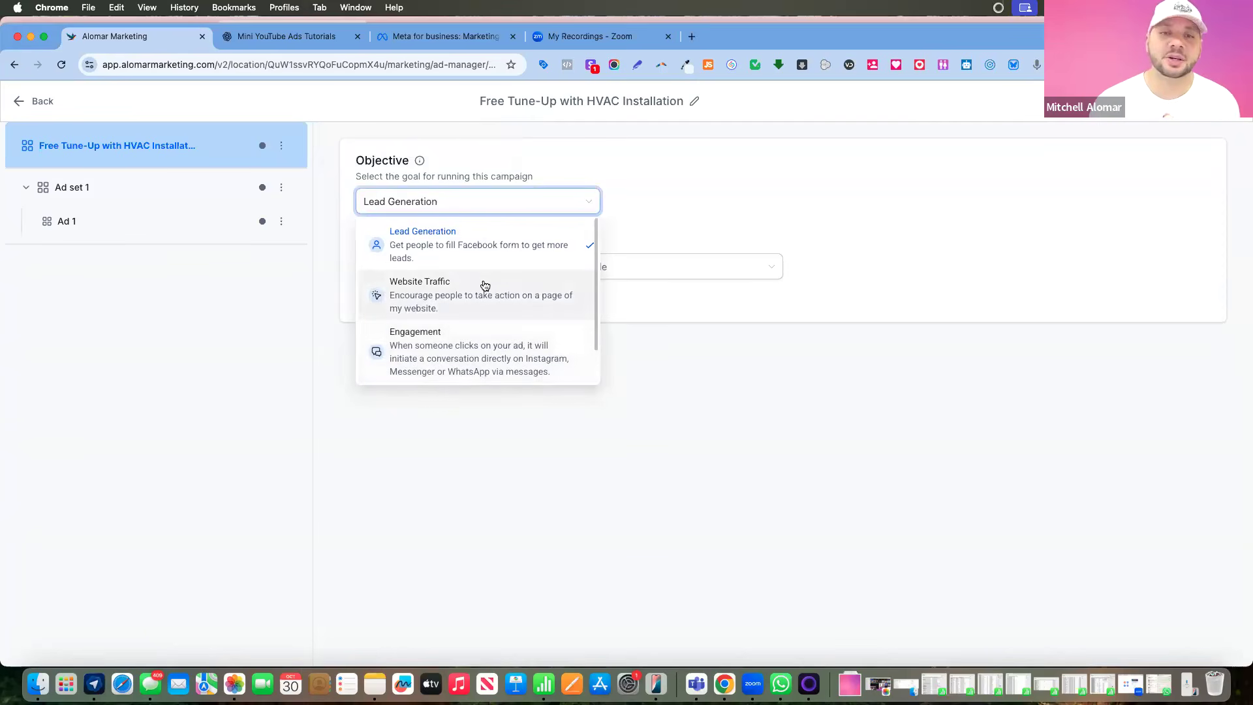
pyautogui.scroll(-2, 483, 284)
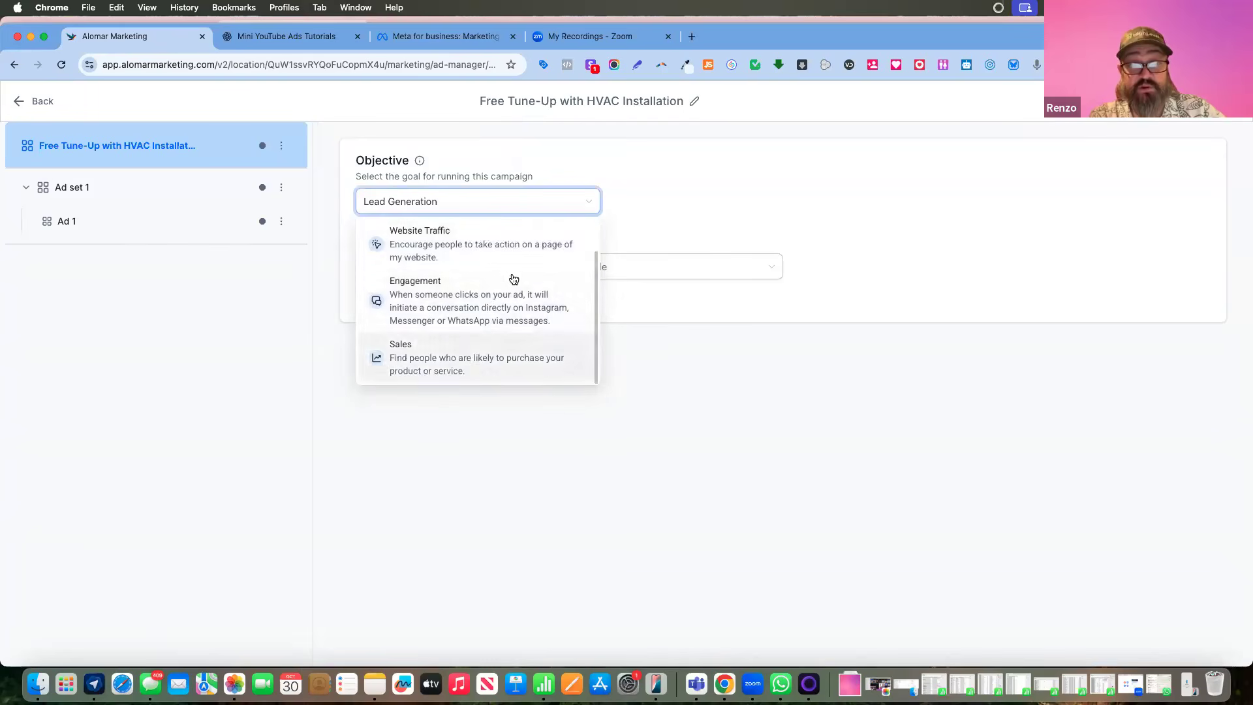
pyautogui.scroll(2, 511, 283)
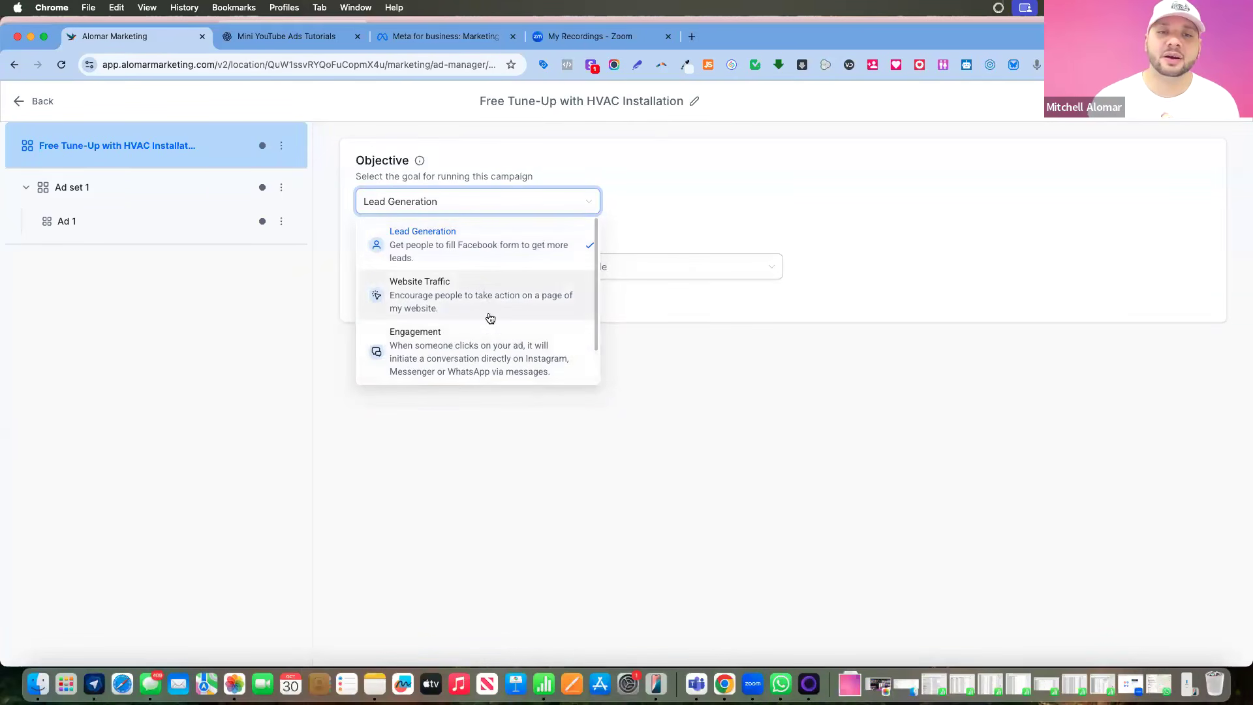
pyautogui.scroll(-1, 491, 326)
pyautogui.scroll(-1, 499, 324)
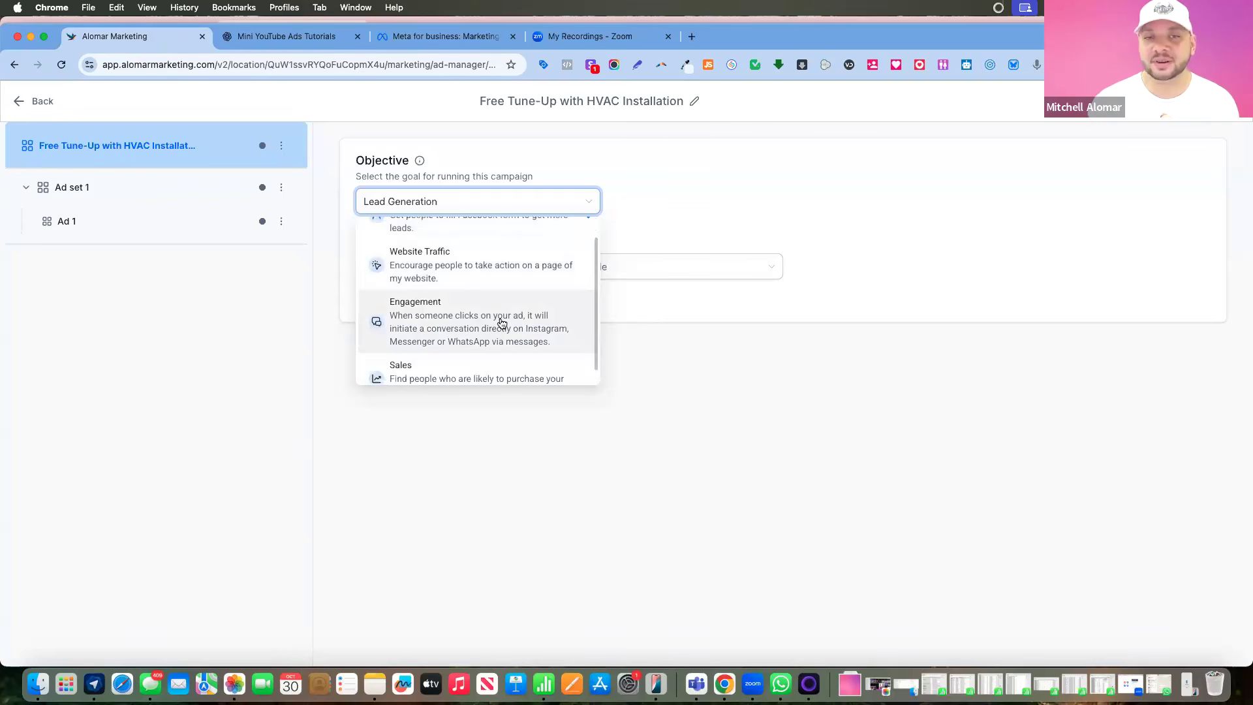
pyautogui.scroll(2, 499, 322)
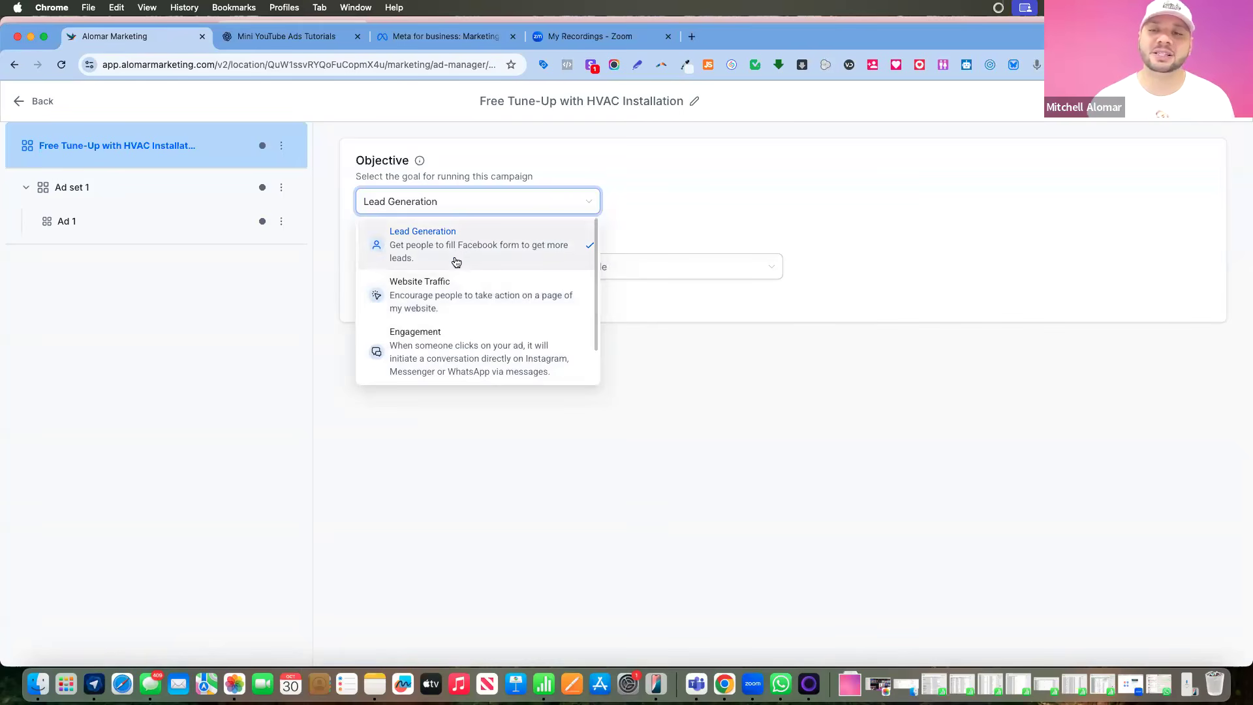
pyautogui.click(640, 196)
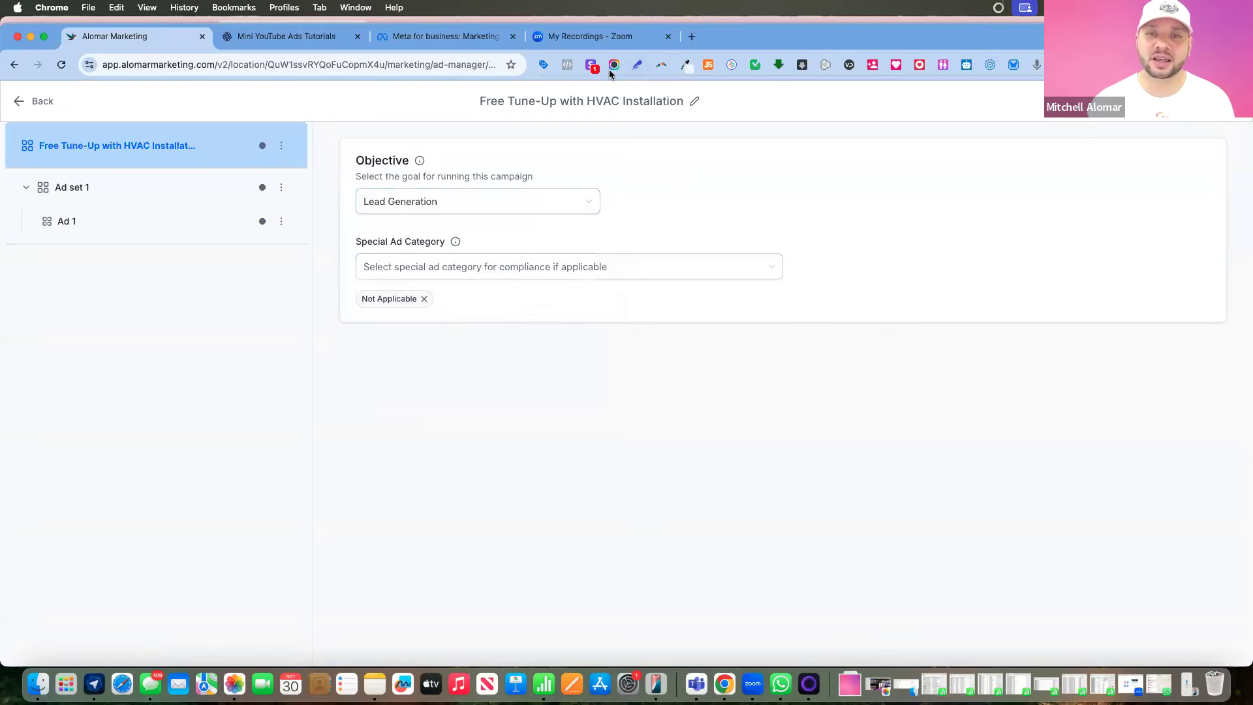
# Start a screenshot of the visible page and annotate the empty area beside the objective with the text "Lead = Form Submission"
pyautogui.click(614, 68)
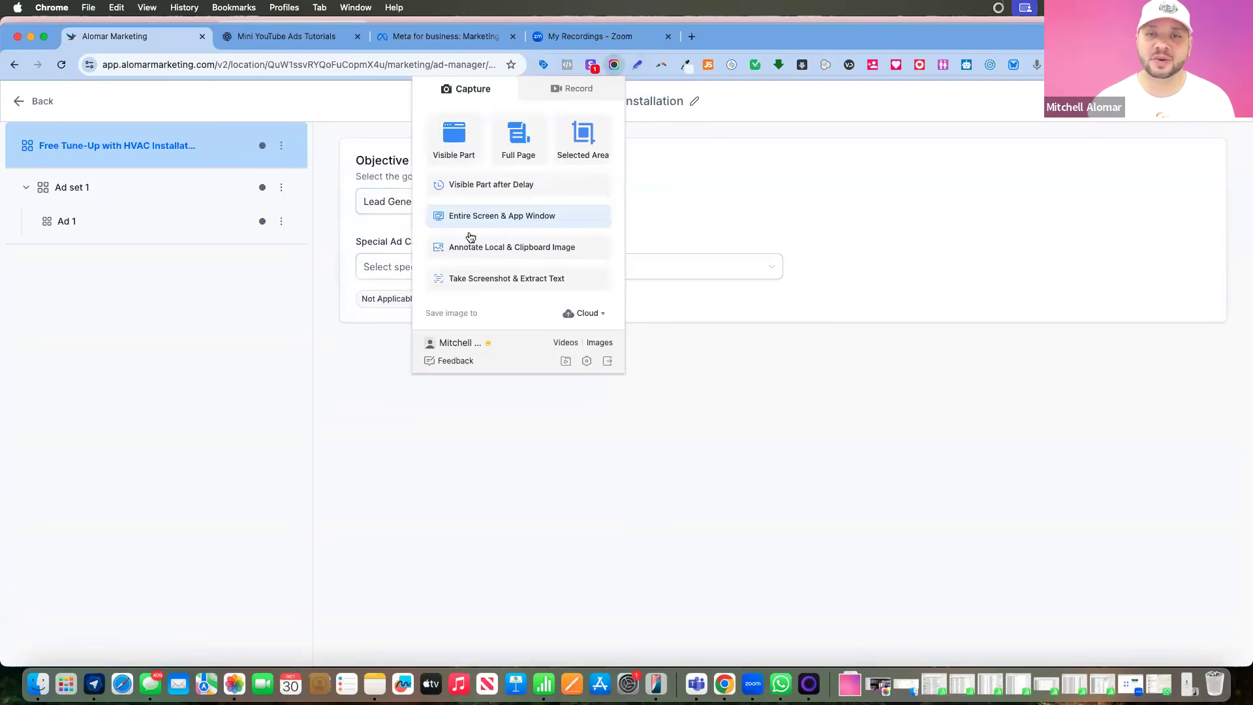
pyautogui.click(450, 131)
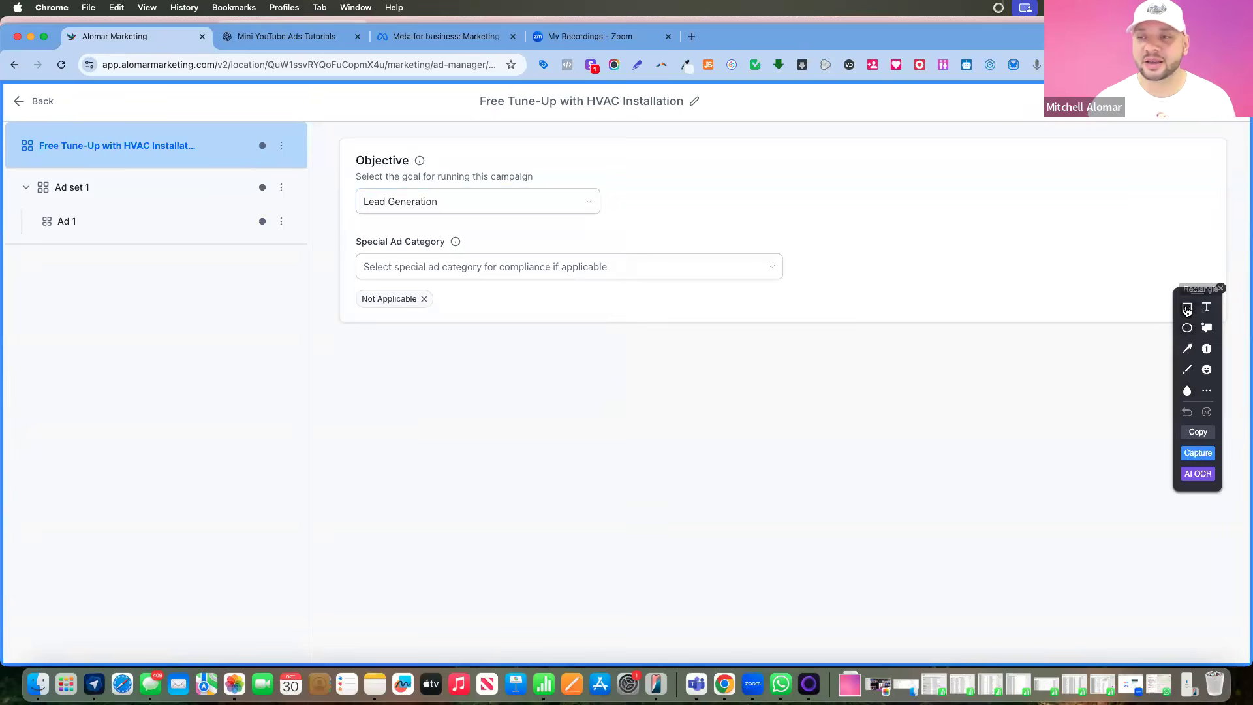
pyautogui.click(1207, 307)
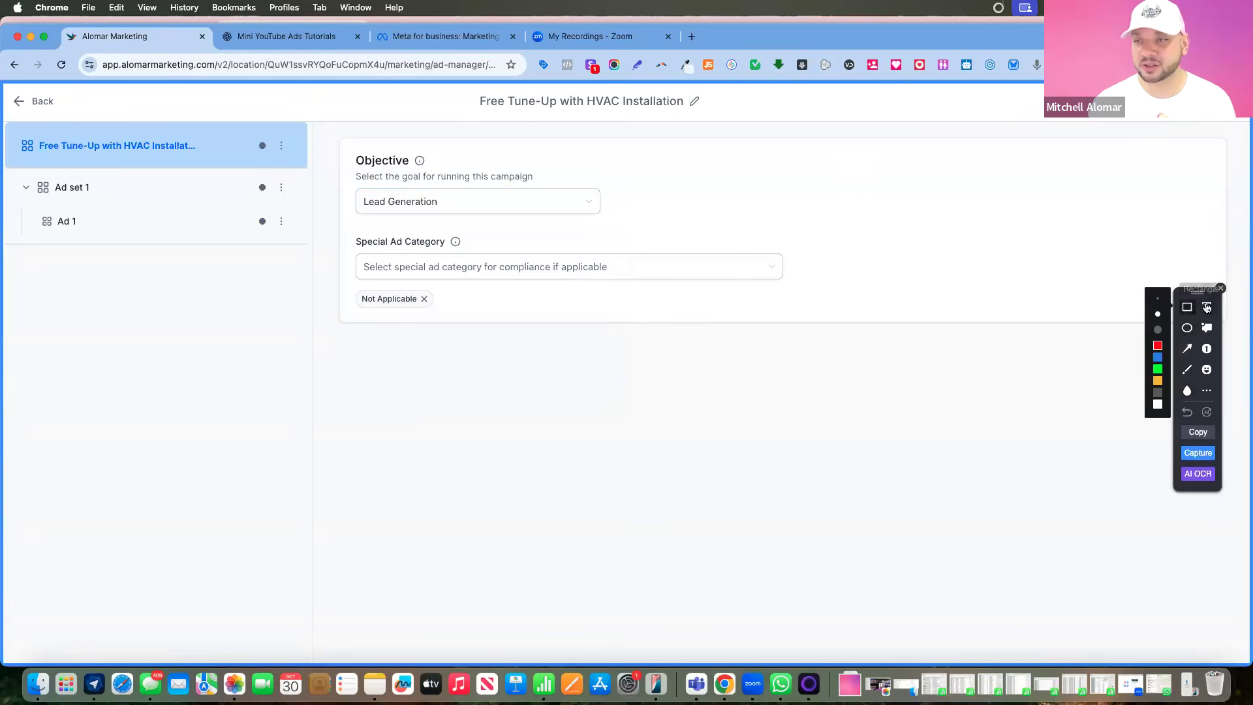
pyautogui.click(836, 186)
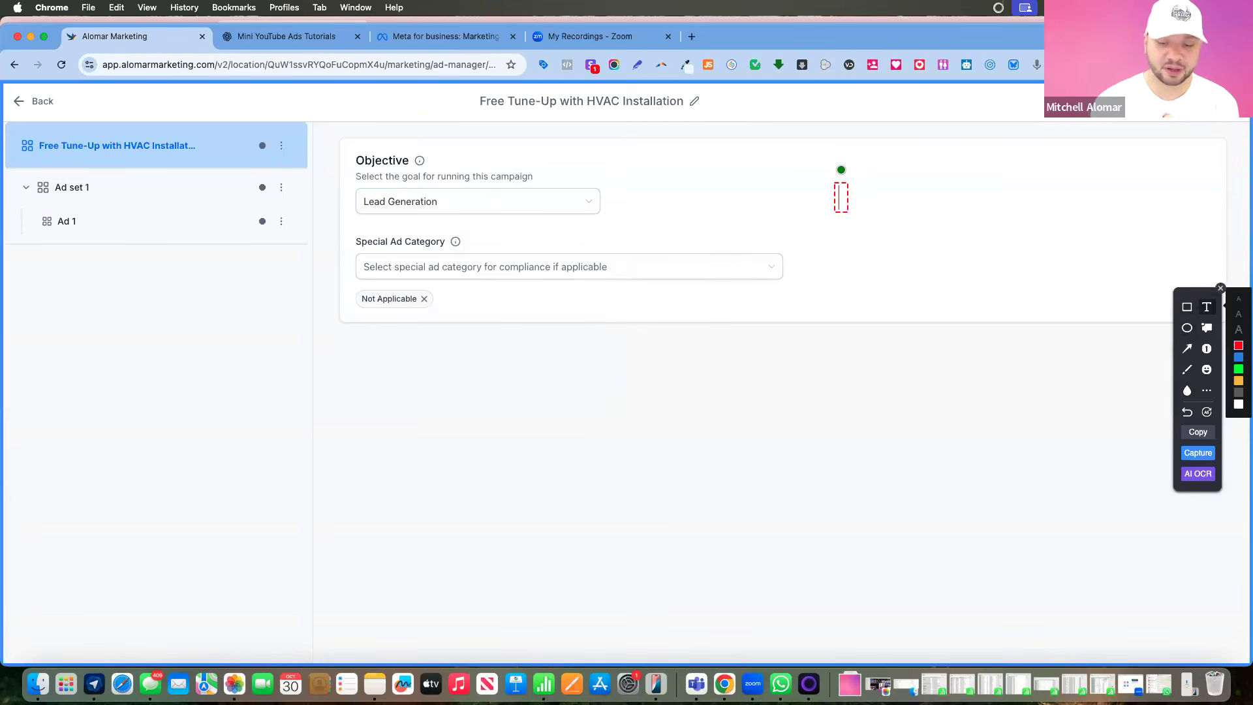
pyautogui.write('Leads')
pyautogui.press('BackSpace')
pyautogui.write('= Form Submission')
pyautogui.press('Return')
# Add a second annotation line reading "Basic - Name, EMail, Phone"
pyautogui.write('Ema')
pyautogui.press('BackSpace')
pyautogui.press('BackSpace')
pyautogui.press('BackSpace')
pyautogui.write('Name, EMail')
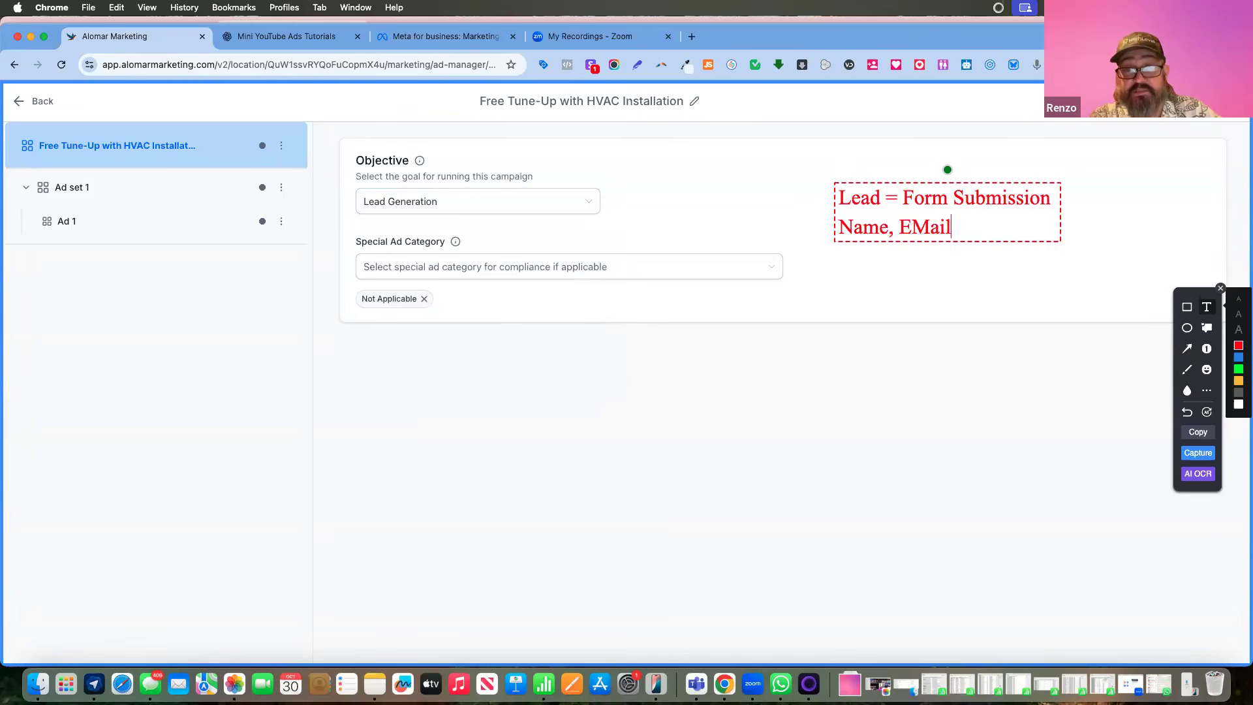
pyautogui.write(',  Phone')
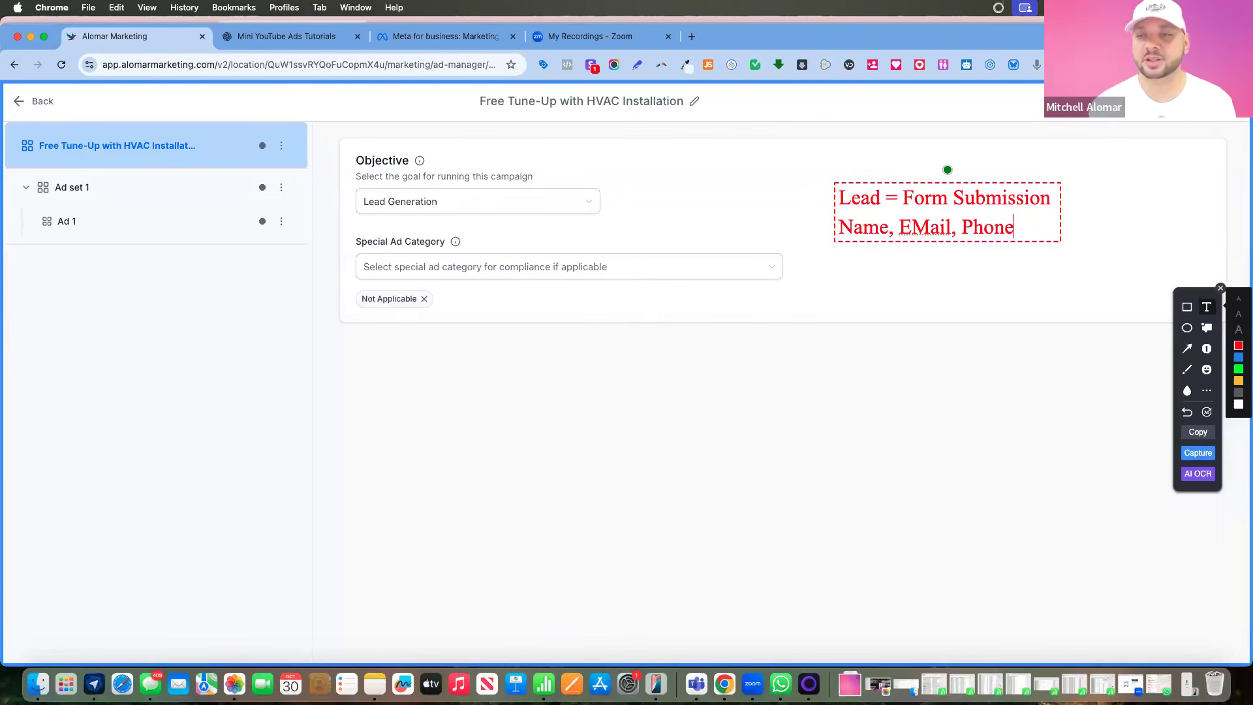
pyautogui.press('Return')
pyautogui.click(839, 226)
pyautogui.write('Basic -')
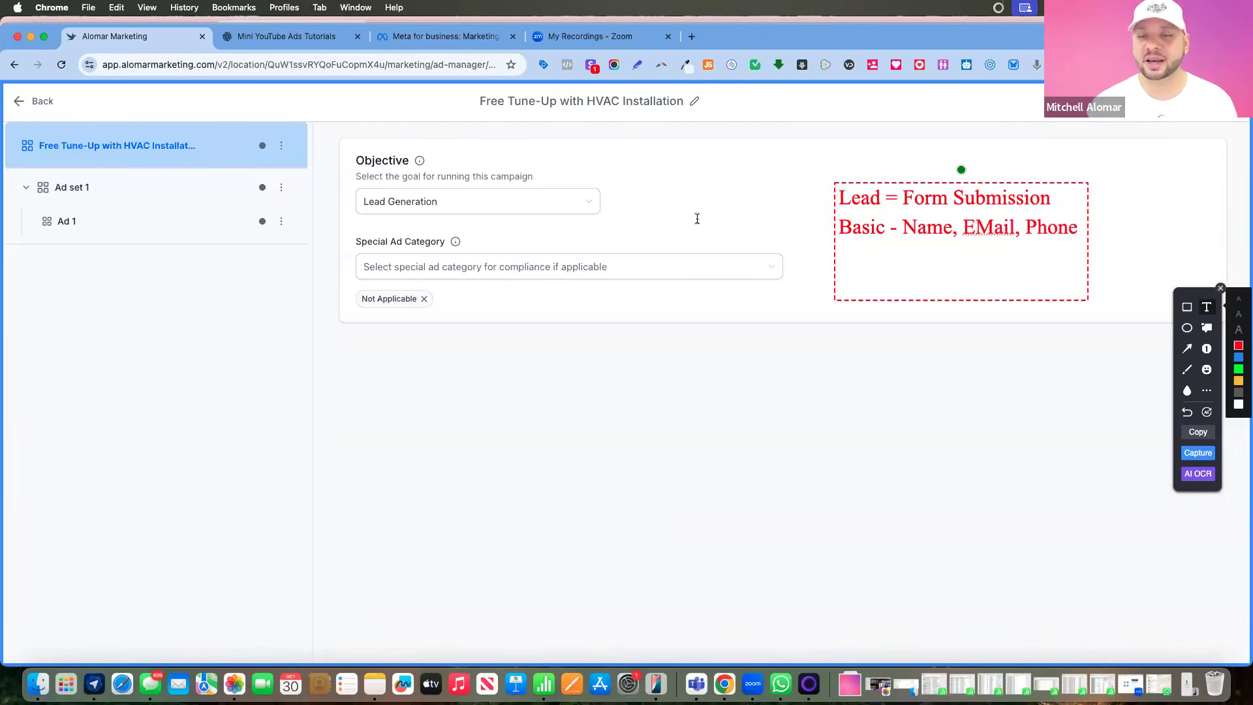
# Capture the annotated screenshot and return to the HVAC campaign's settings
pyautogui.click(515, 203)
pyautogui.click(529, 197)
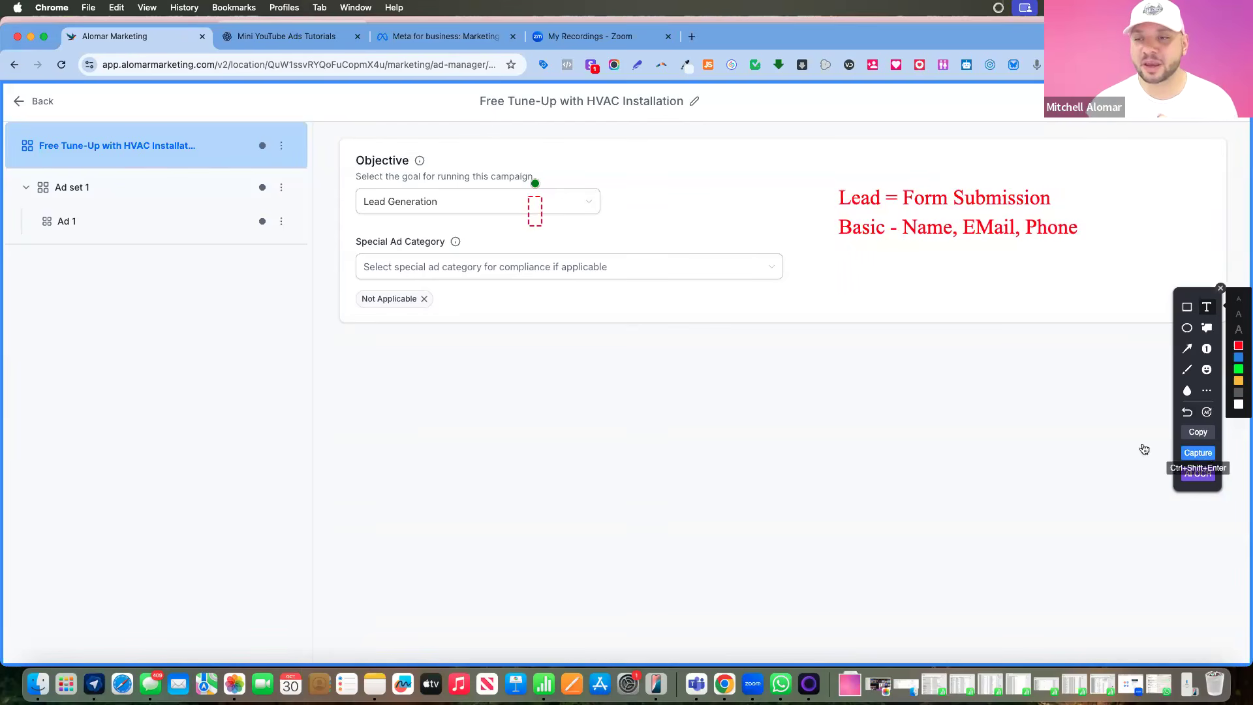
pyautogui.click(1201, 455)
pyautogui.click(144, 36)
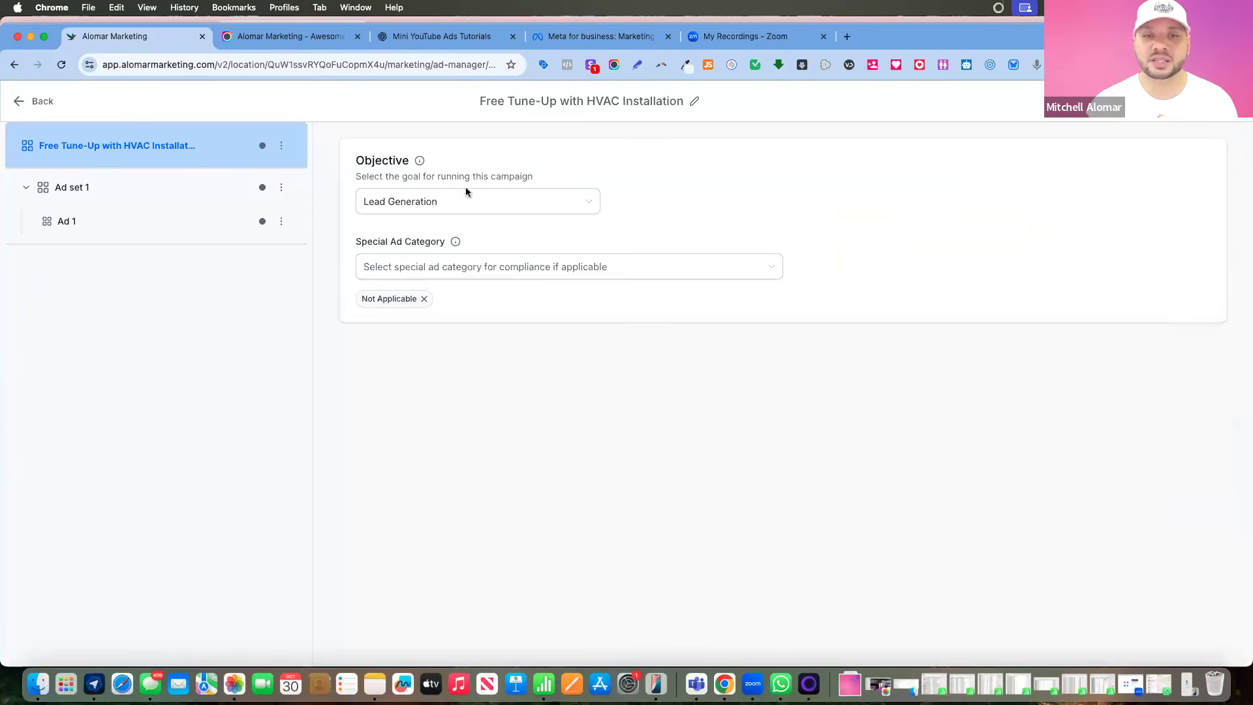
# Set the campaign objective to Sales
pyautogui.click(531, 201)
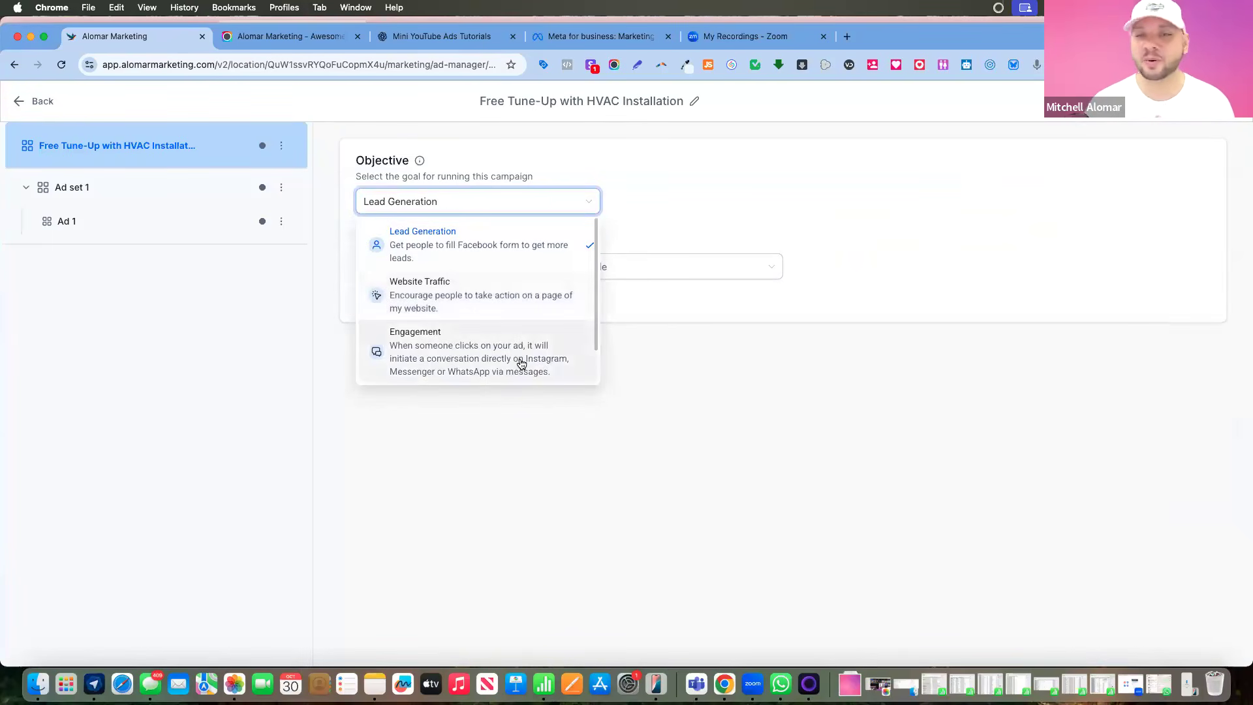
pyautogui.scroll(-1, 518, 360)
pyautogui.scroll(1, 519, 353)
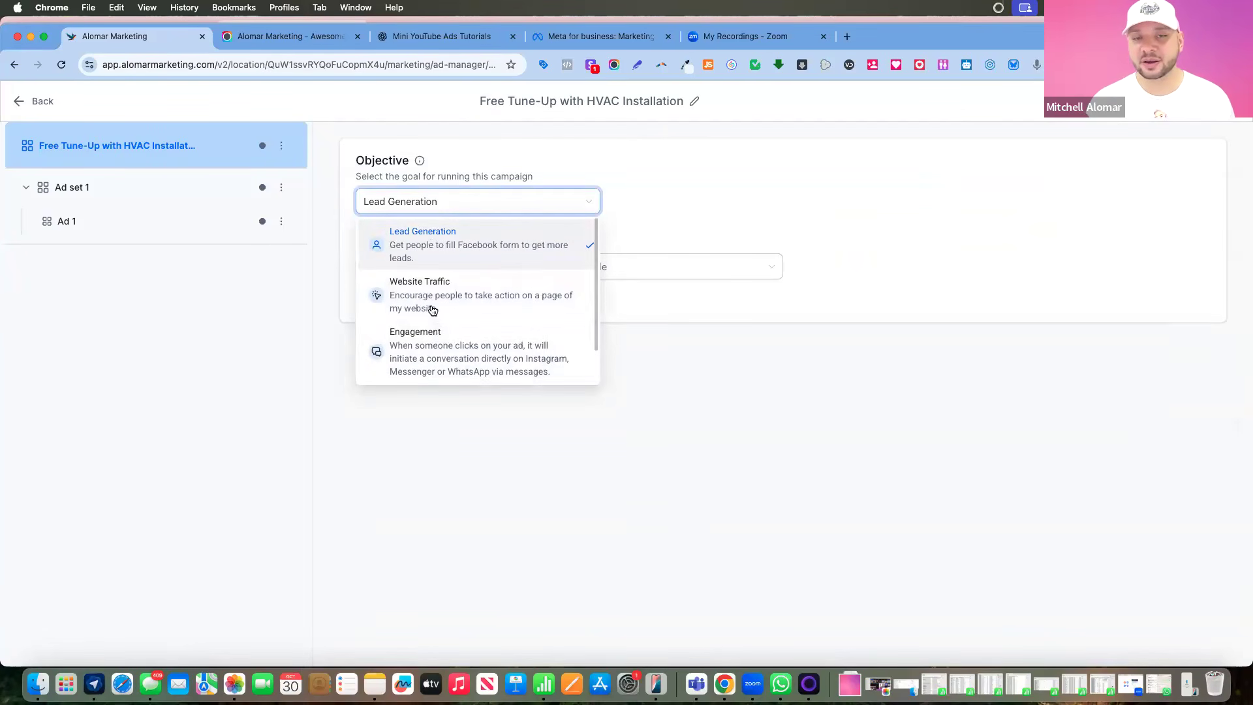
pyautogui.scroll(-1, 432, 312)
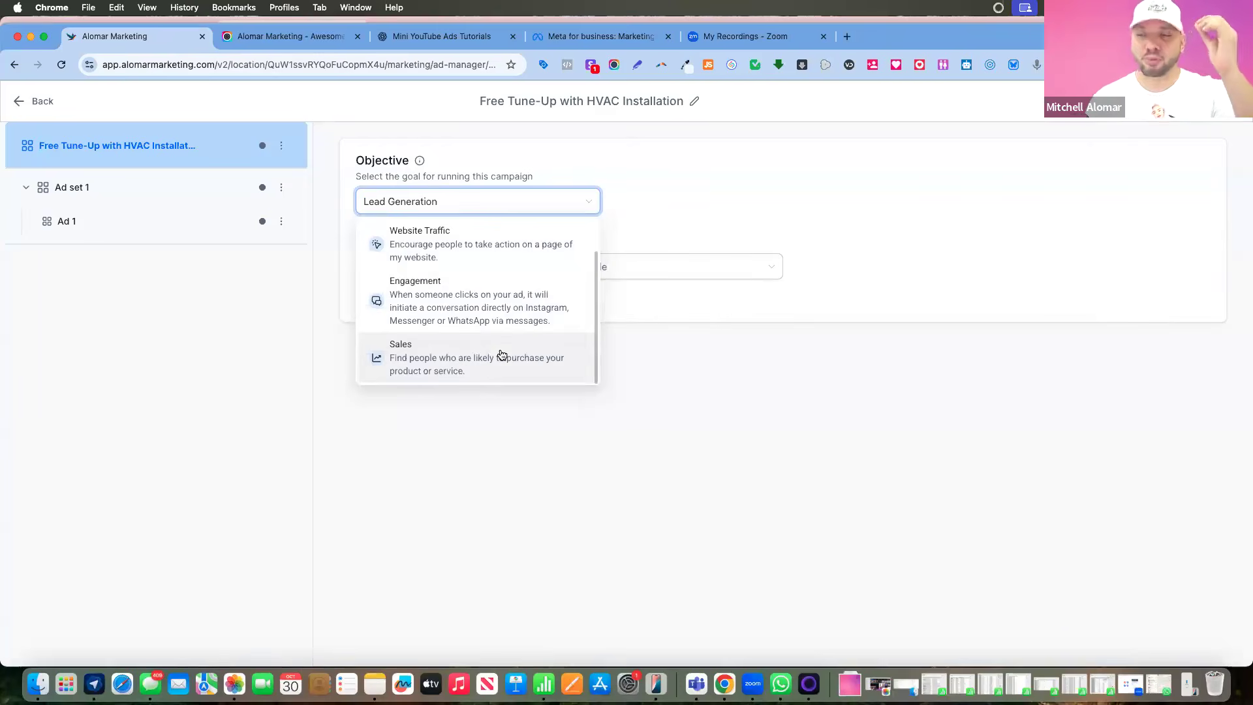
pyautogui.click(501, 355)
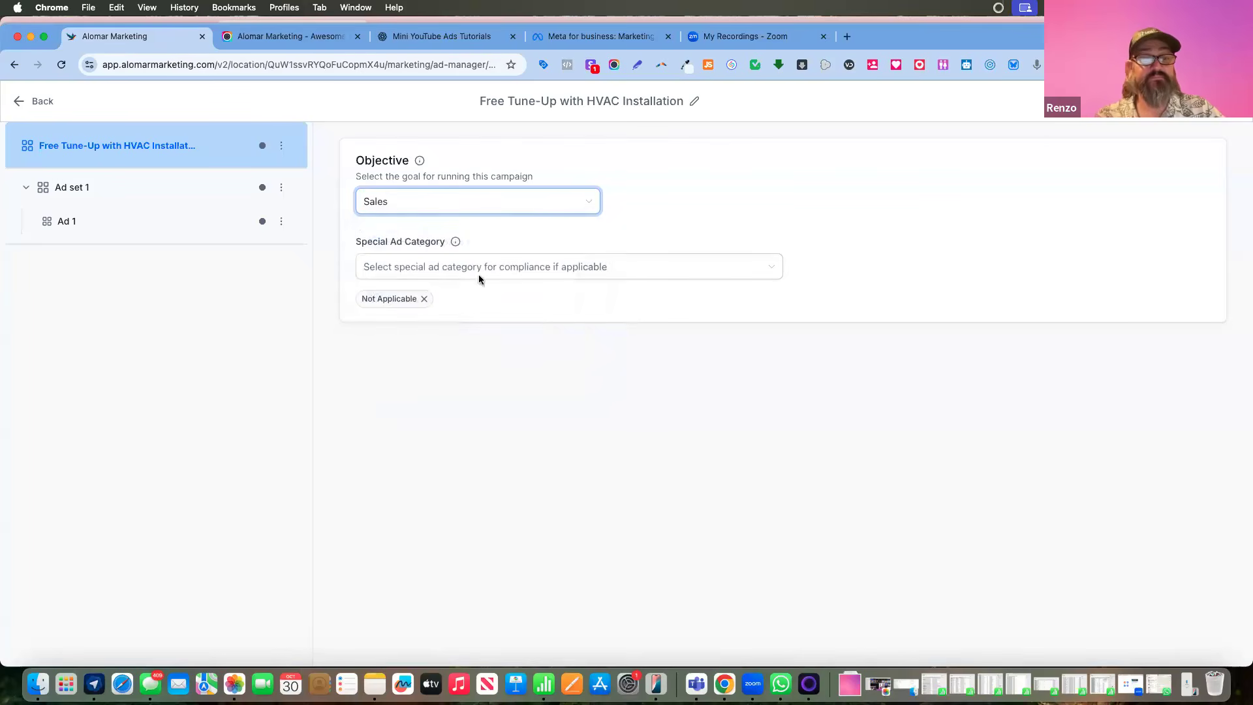
# Change the campaign objective to Lead Generation
pyautogui.click(505, 205)
pyautogui.scroll(2, 488, 273)
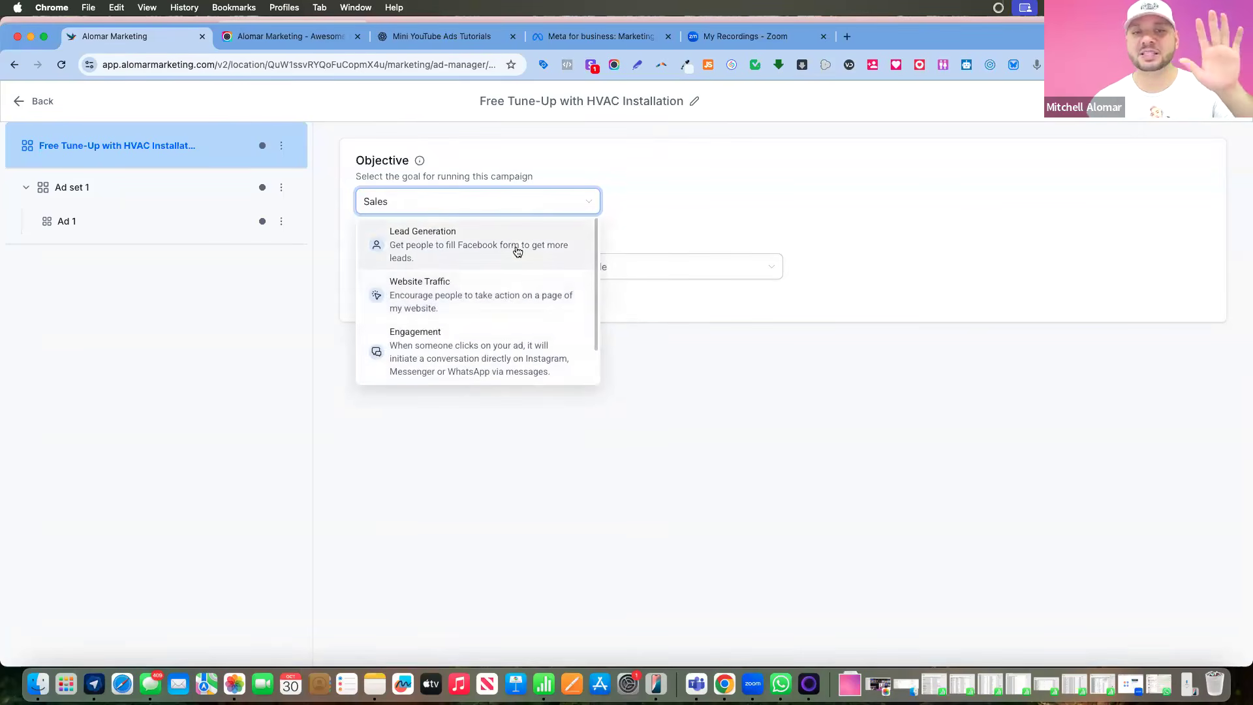
pyautogui.click(517, 251)
pyautogui.click(509, 212)
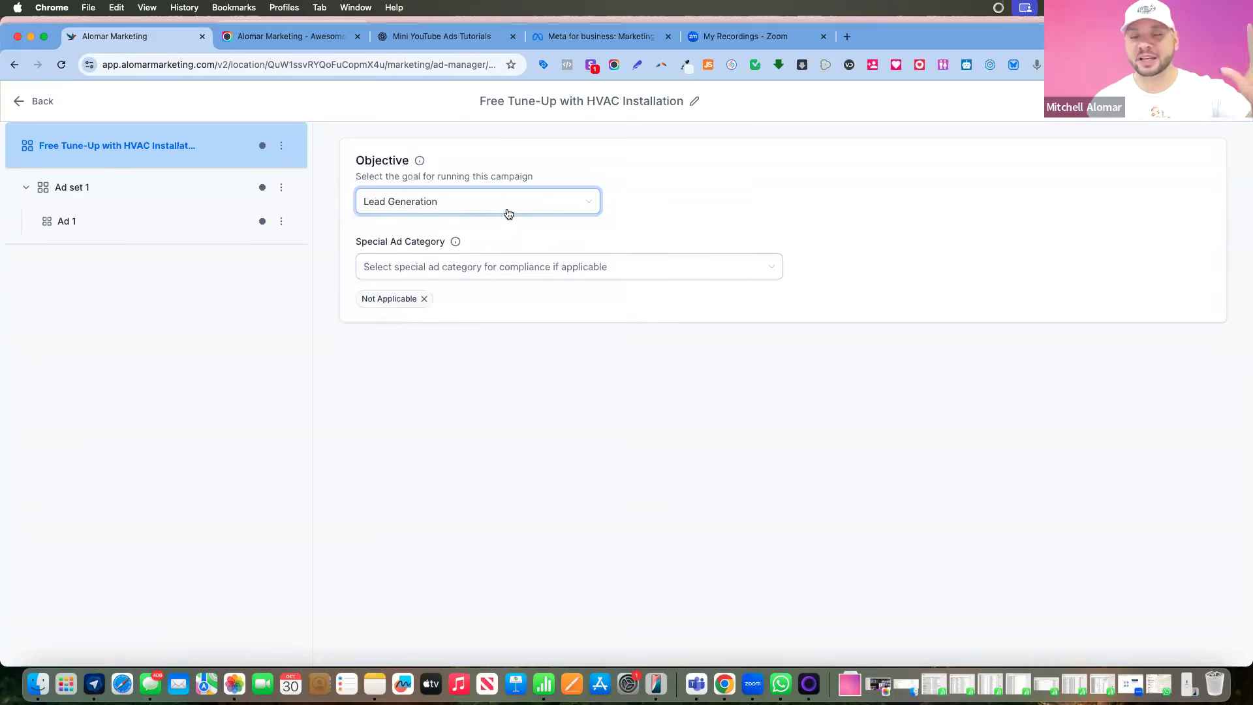
pyautogui.click(507, 214)
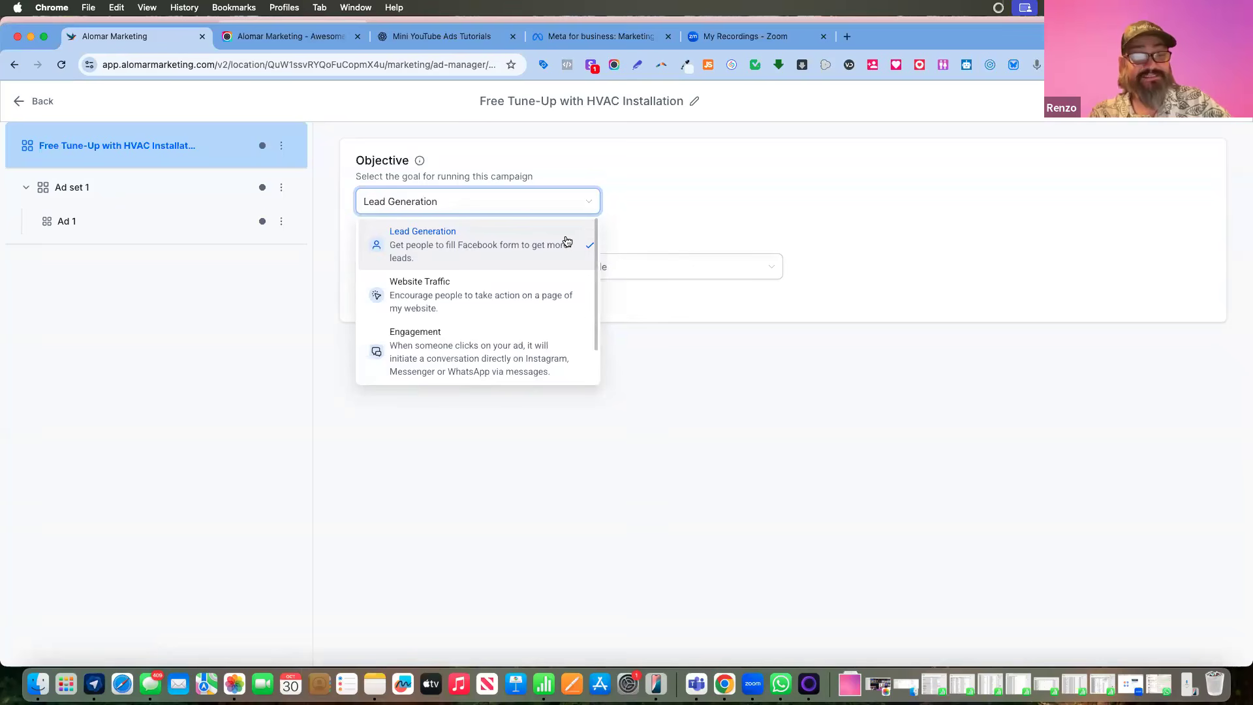
pyautogui.click(637, 224)
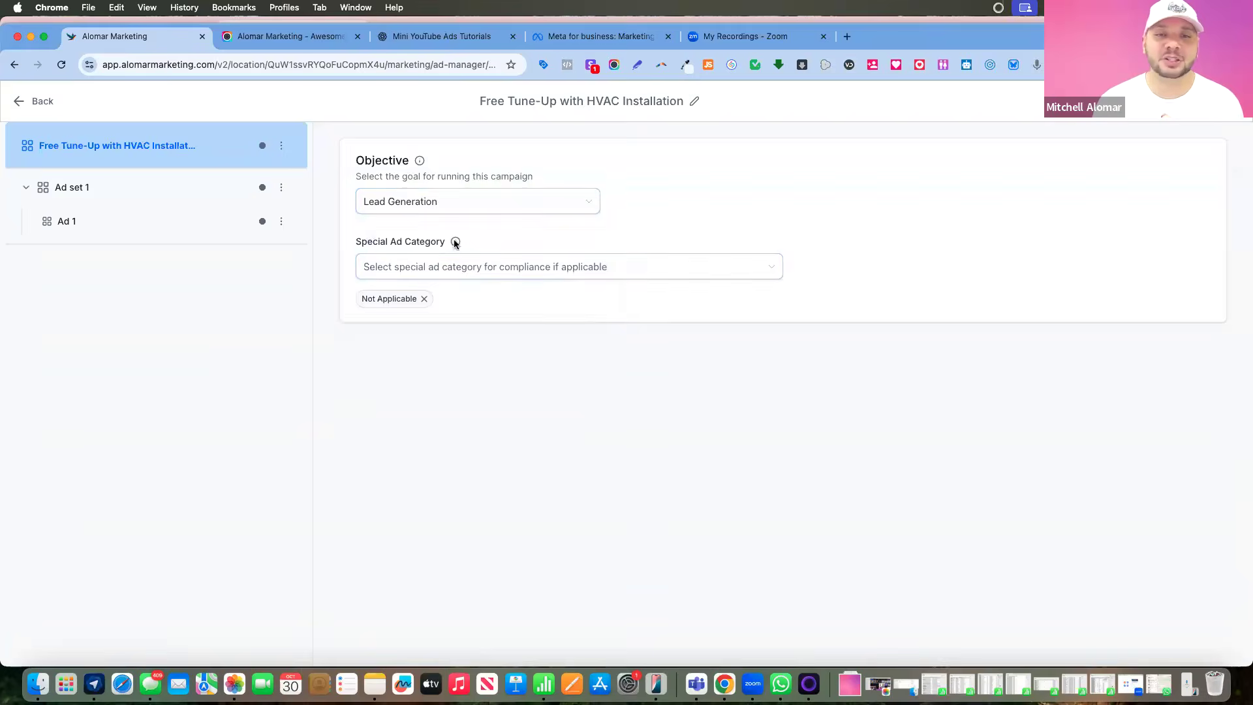
# Read the explanation of the Special Ad Category setting and review its available categories, keeping the current selection
pyautogui.moveTo(455, 243)
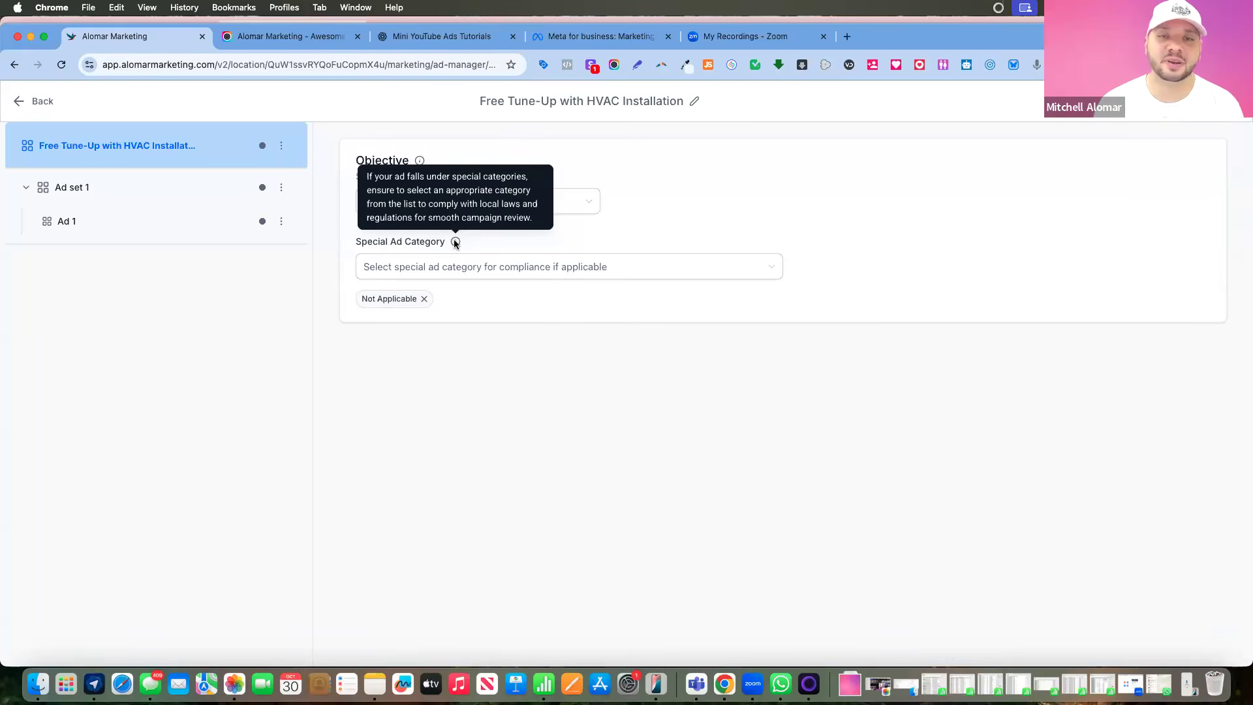
pyautogui.click(467, 270)
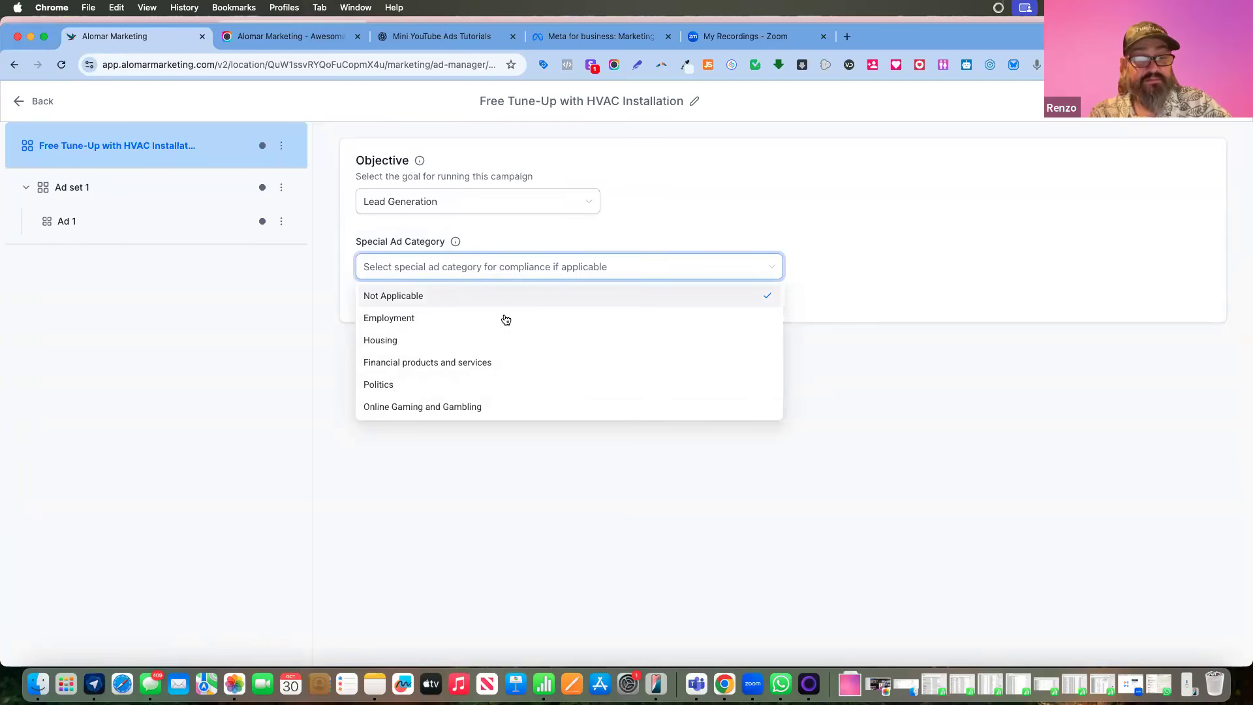
pyautogui.click(565, 236)
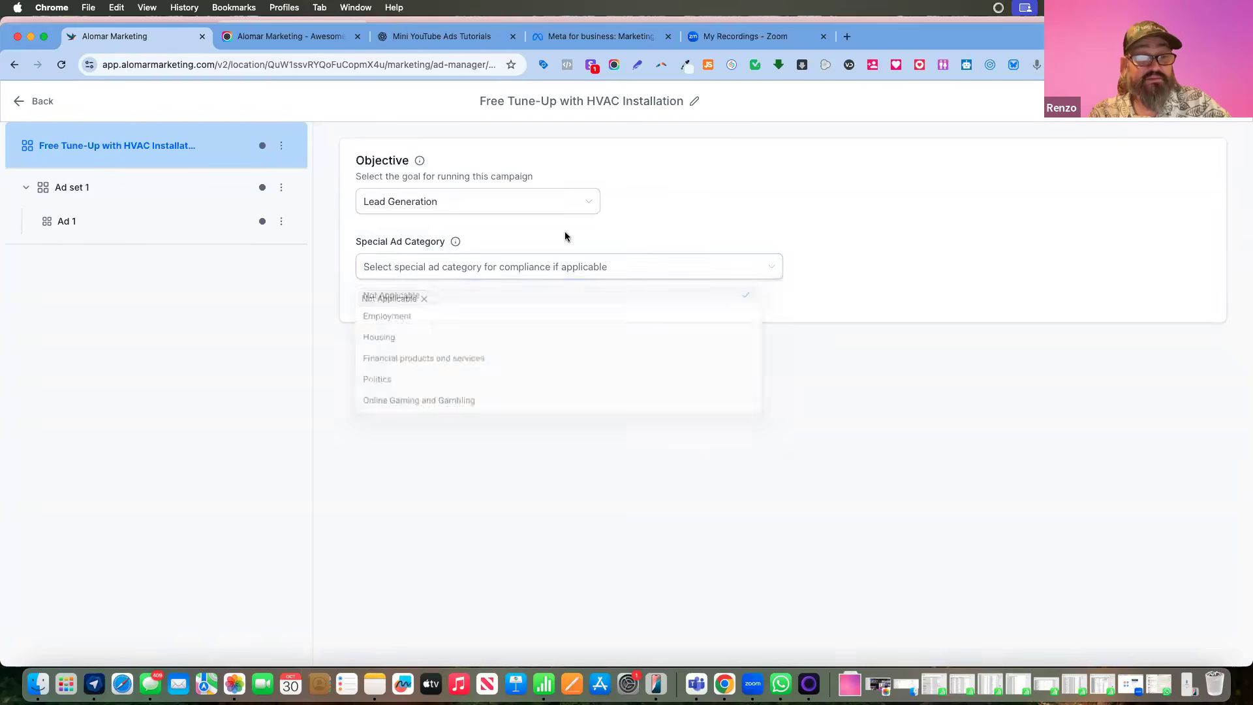
pyautogui.click(548, 274)
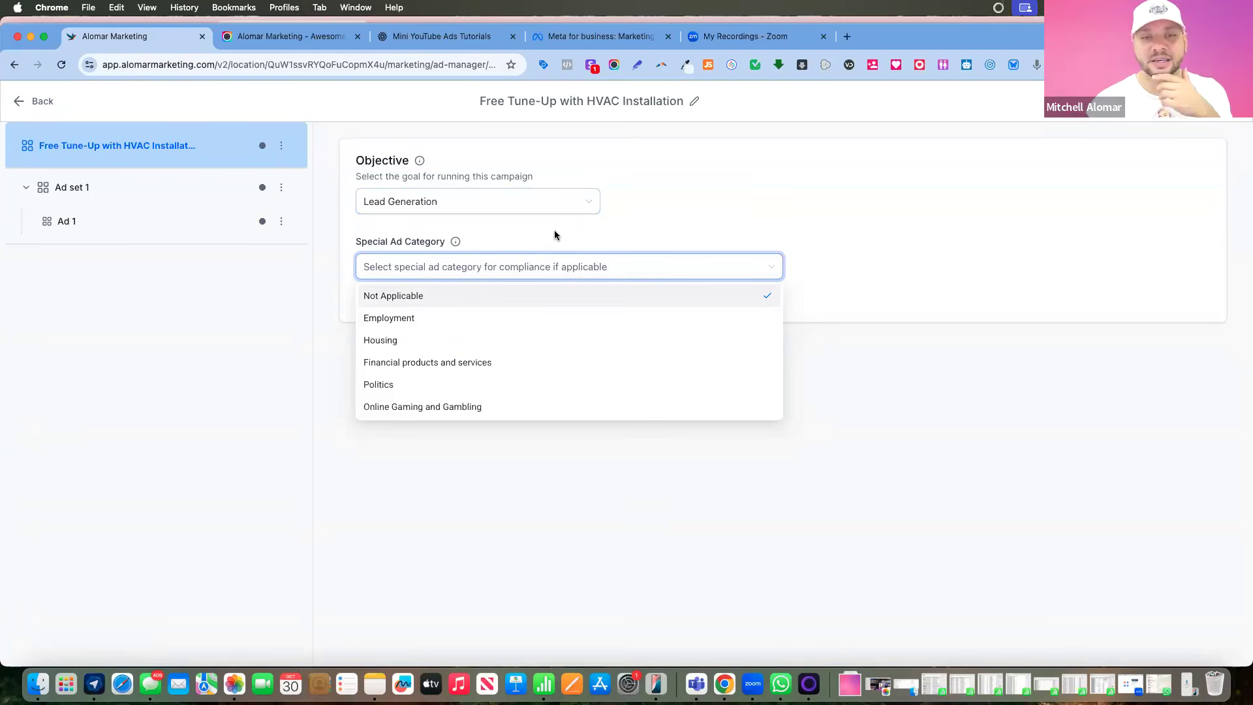
pyautogui.click(530, 261)
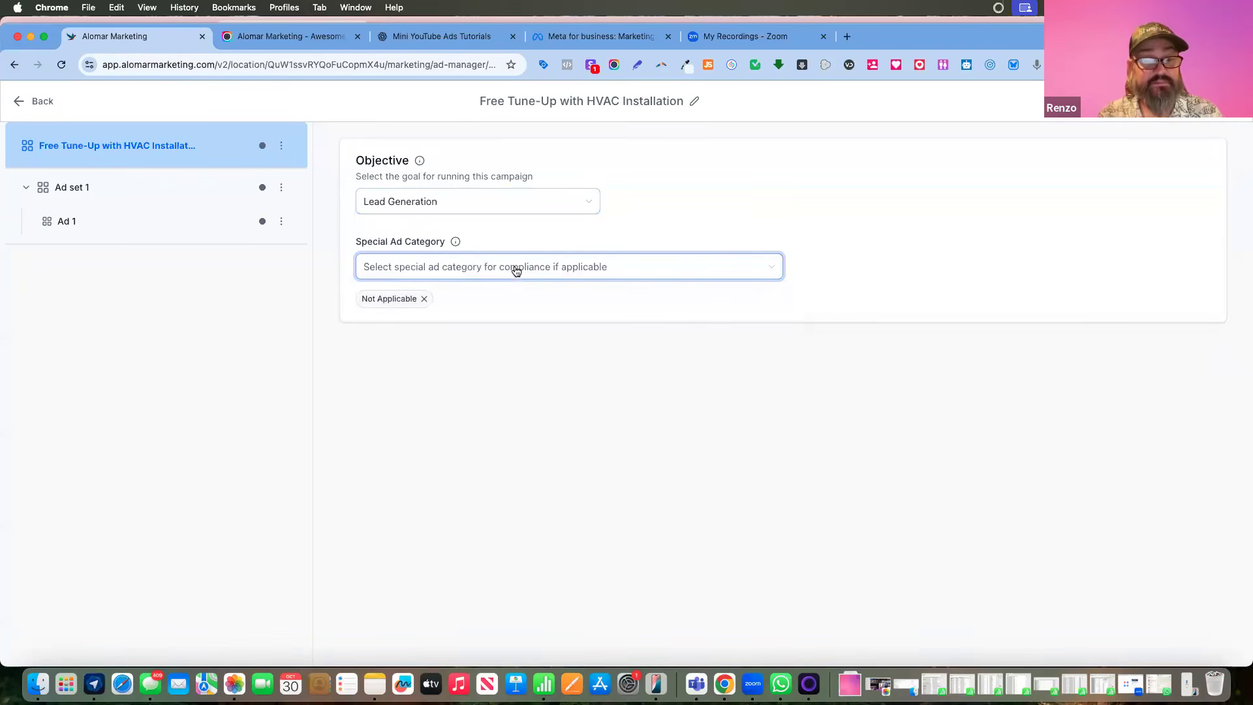
pyautogui.click(503, 269)
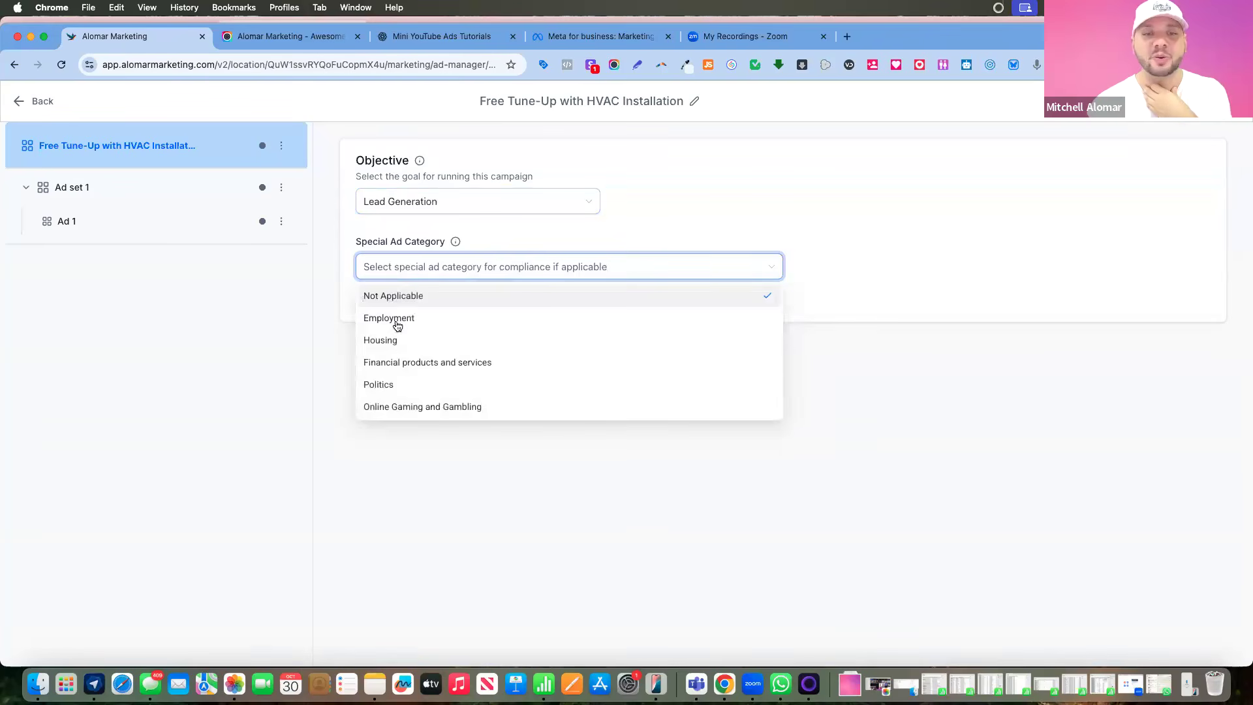
pyautogui.click(520, 220)
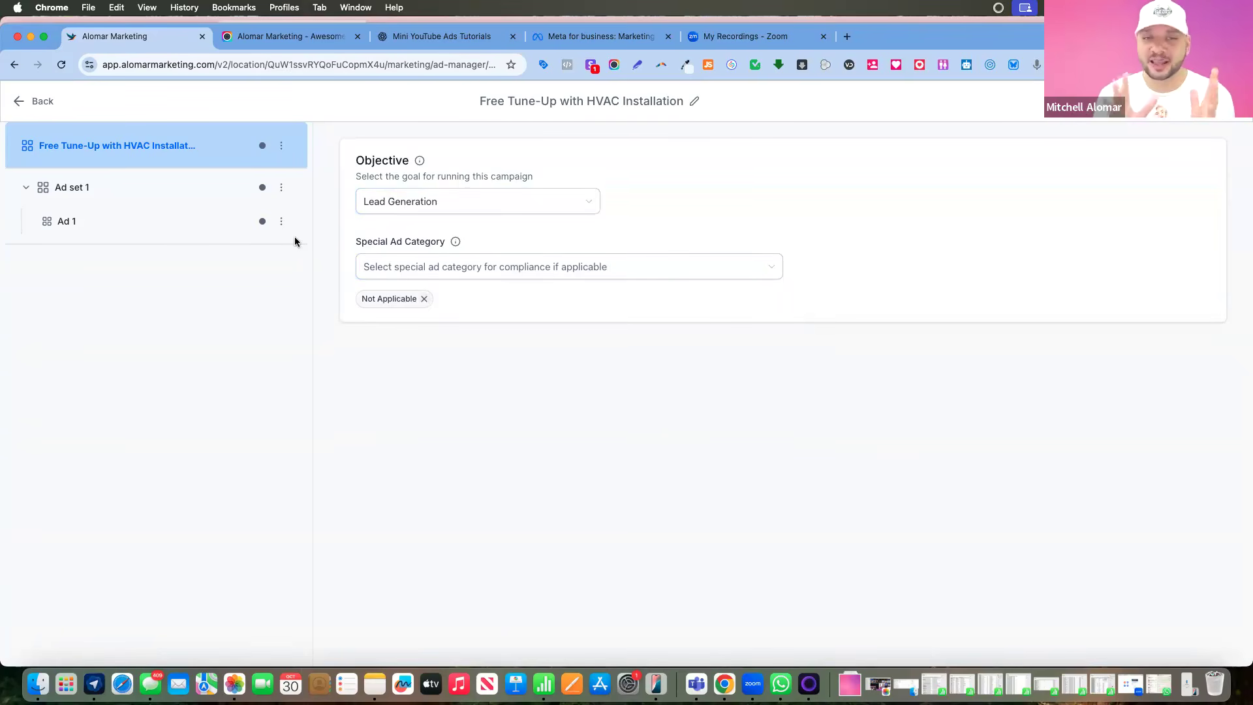
# Review the descriptions of the available campaign objectives, from Sales back to Lead Generation, without choosing a different one
pyautogui.click(423, 206)
pyautogui.scroll(-2, 456, 359)
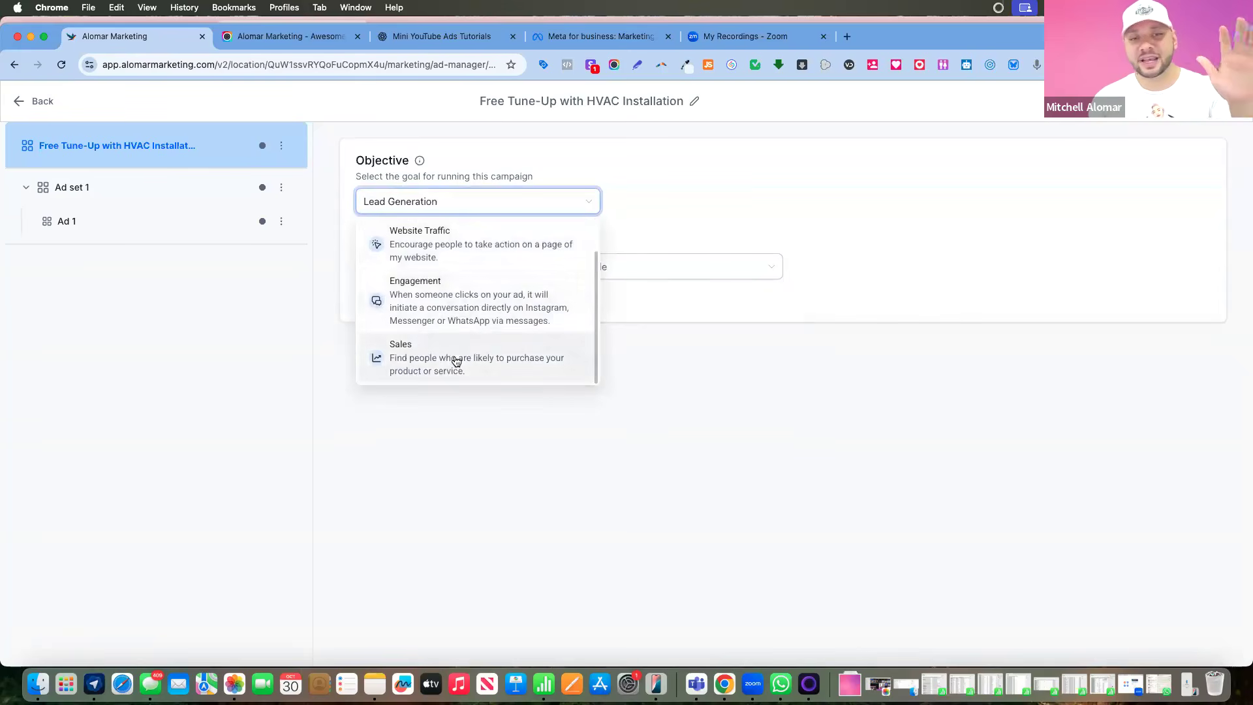
pyautogui.scroll(1, 479, 260)
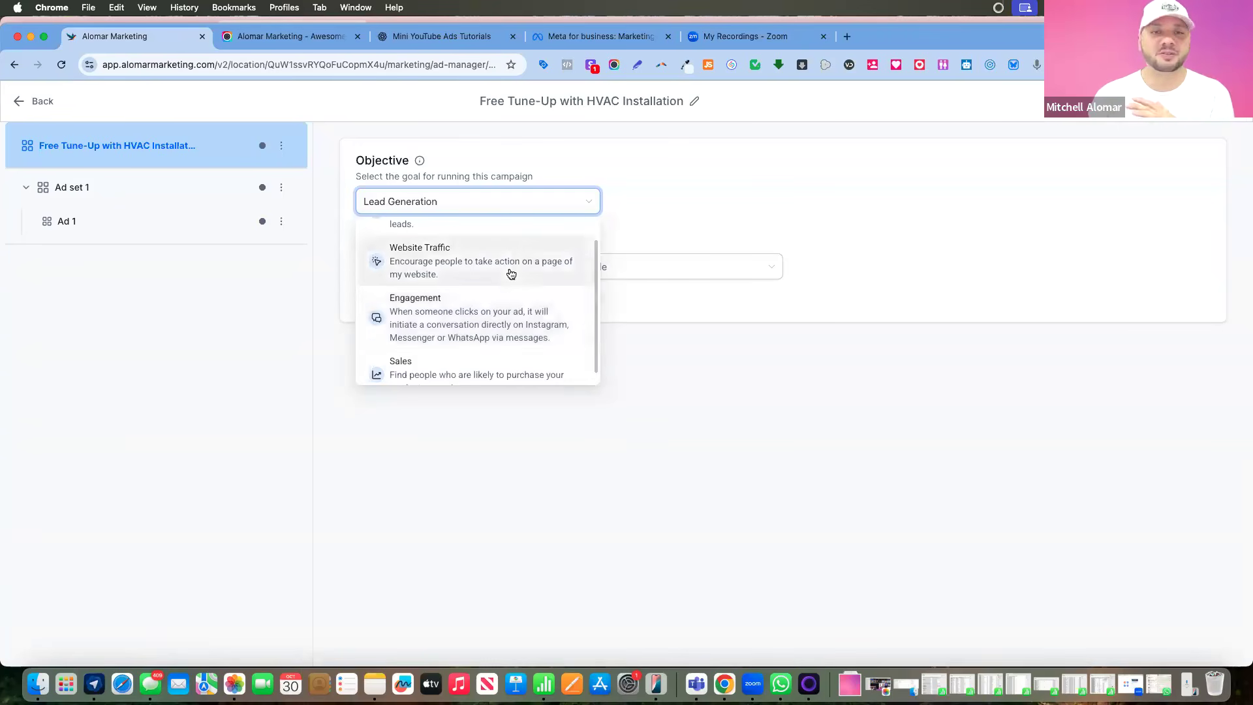
pyautogui.scroll(1, 506, 283)
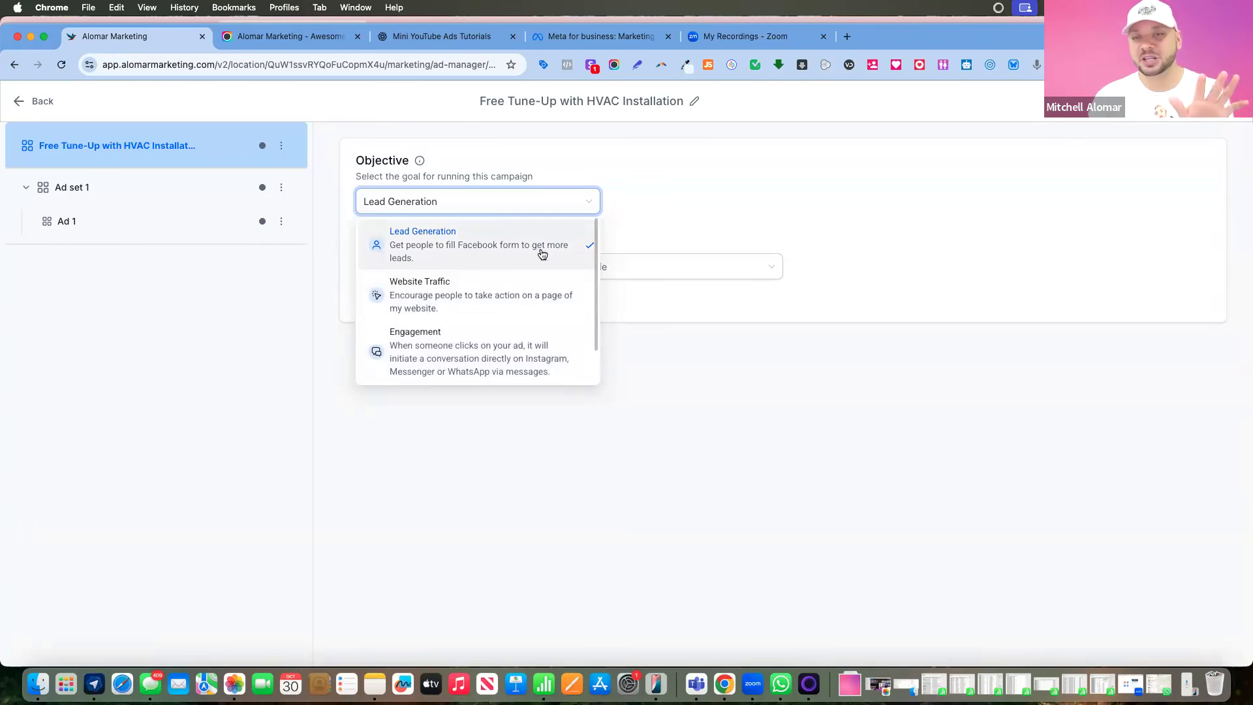
pyautogui.click(651, 209)
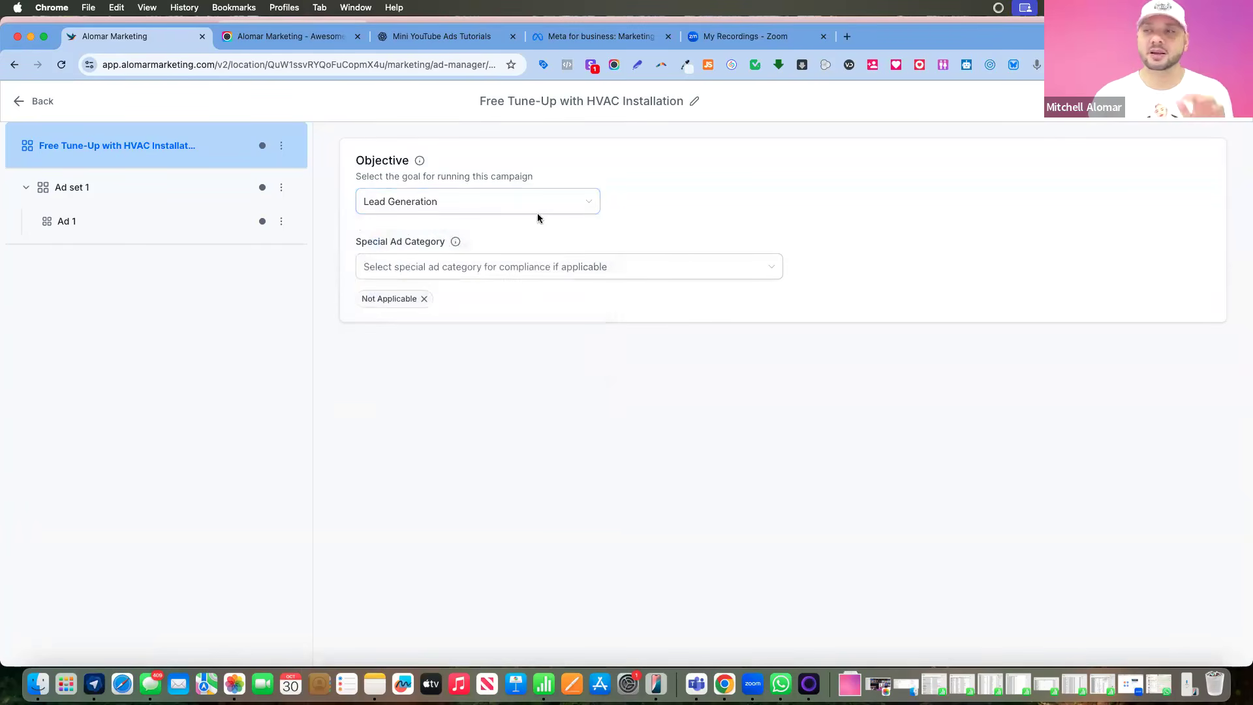